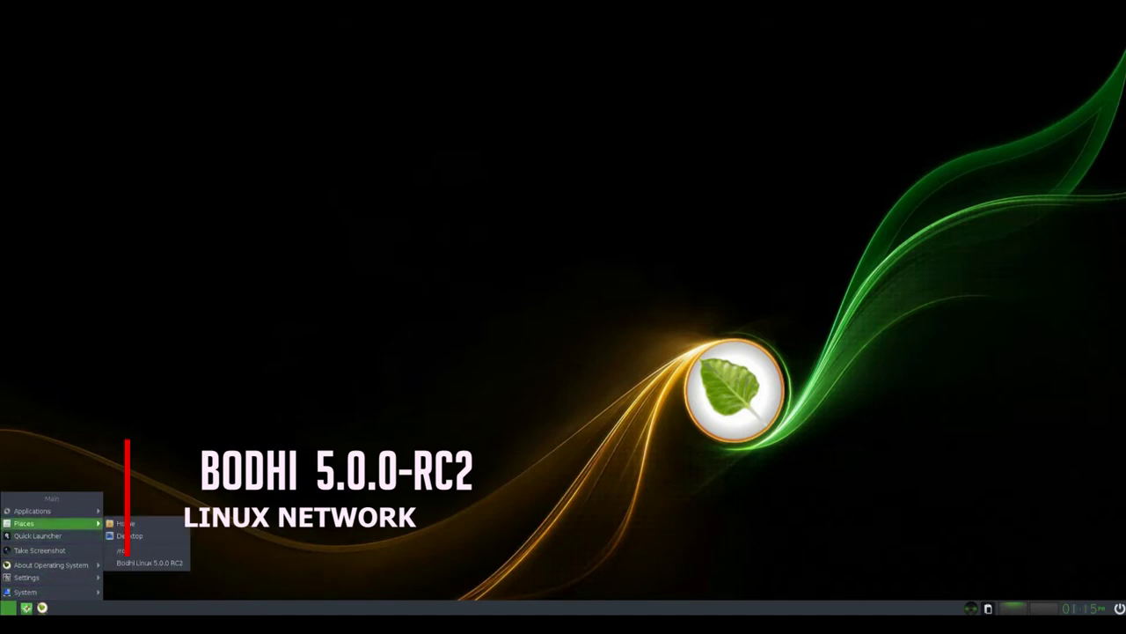
- Open the Home folder in the file manager
key(Down)
key(Right)
key(Return)
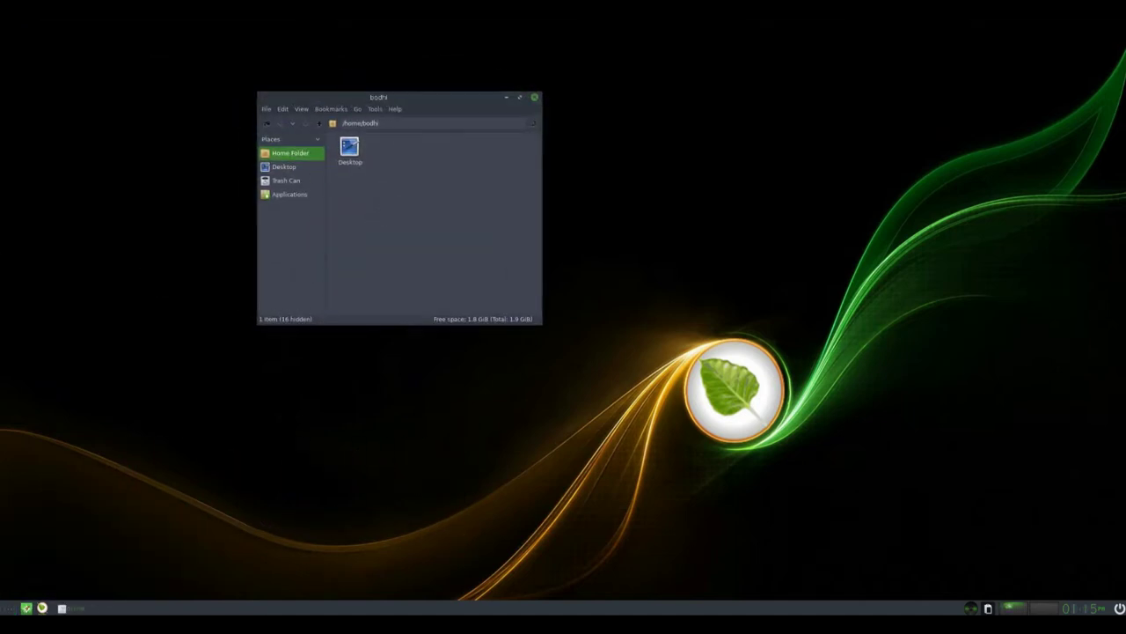
- Enlarge the file manager window in both width and height, keeping its upper-left corner in place
key(alt+F8)
key(Right)
key(Right)
key(Right)
key(Right)
key(Right)
key(Right)
key(Right)
key(Right)
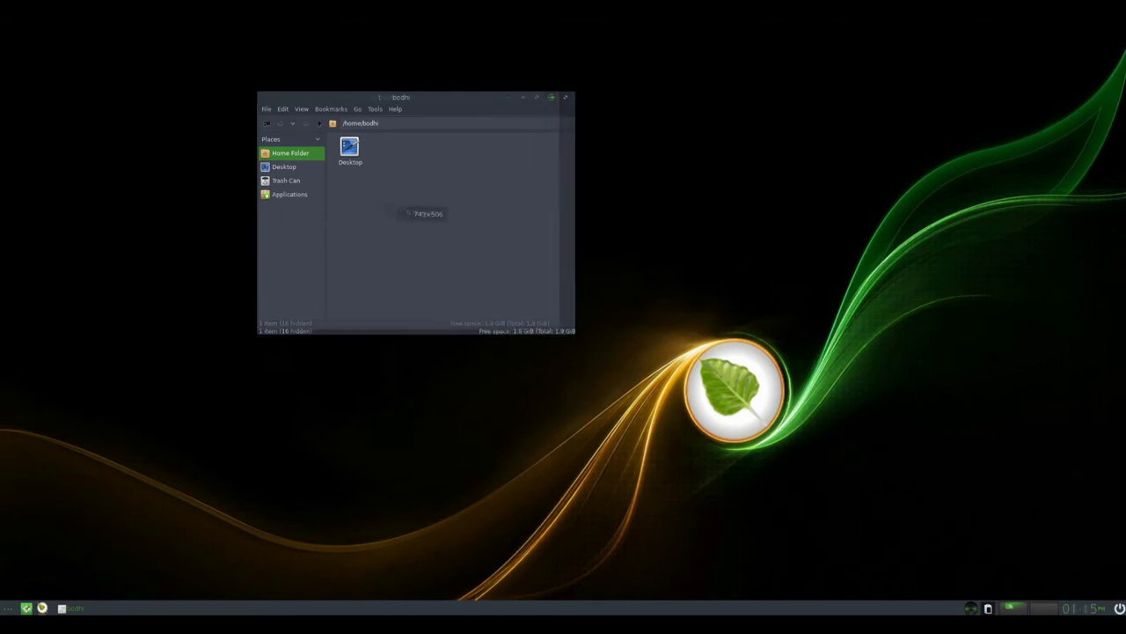
key(Down)
key(Down)
key(Down)
key(Down)
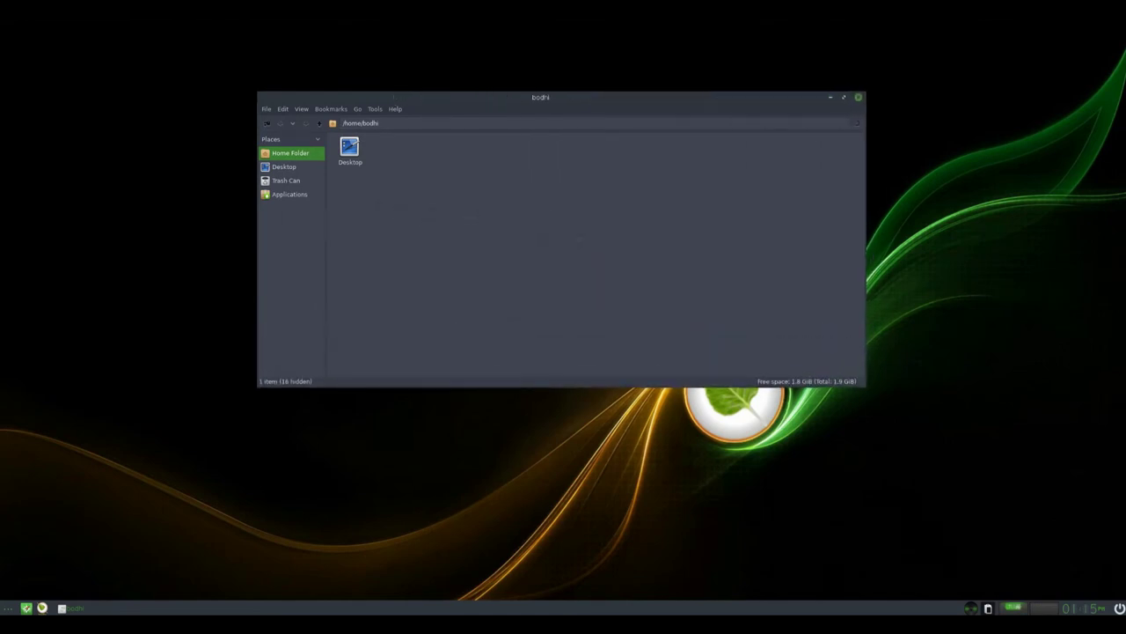
- View the Desktop and Trash Can locations, and return to the Home Folder
click(283, 166)
key(Down)
key(Down)
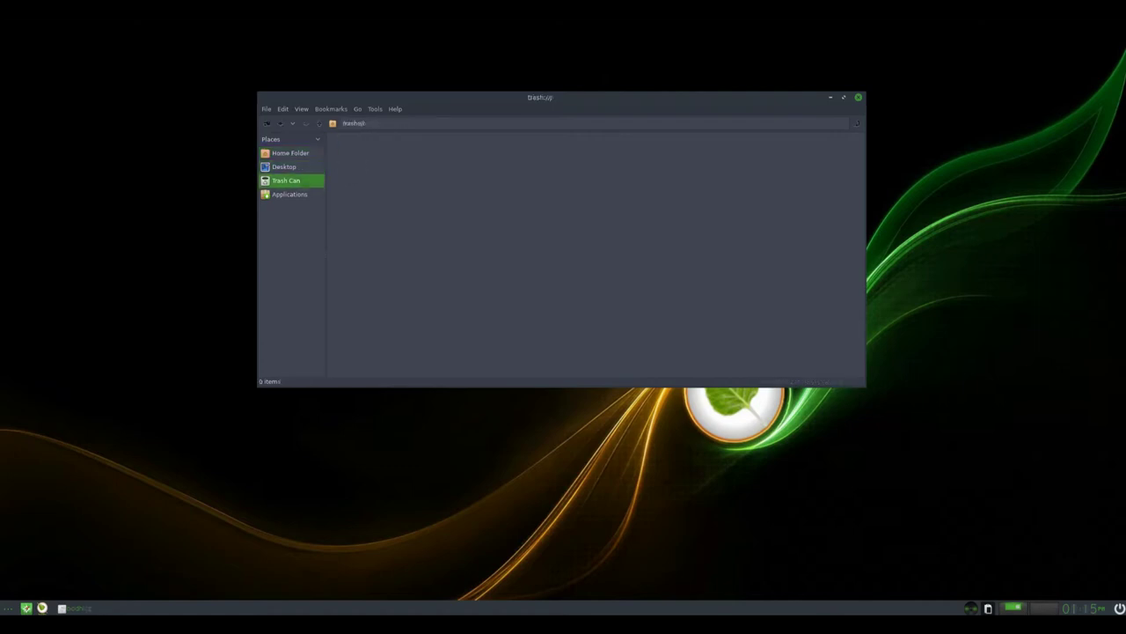
click(289, 153)
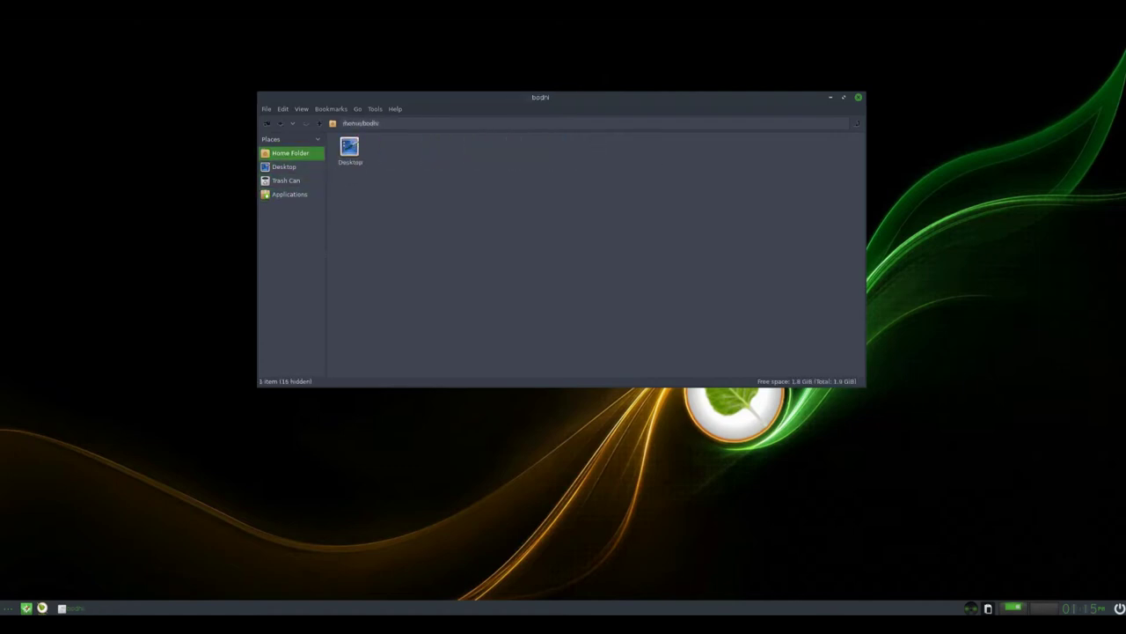
- Check the file manager's version information and credits, and close the file manager
click(395, 108)
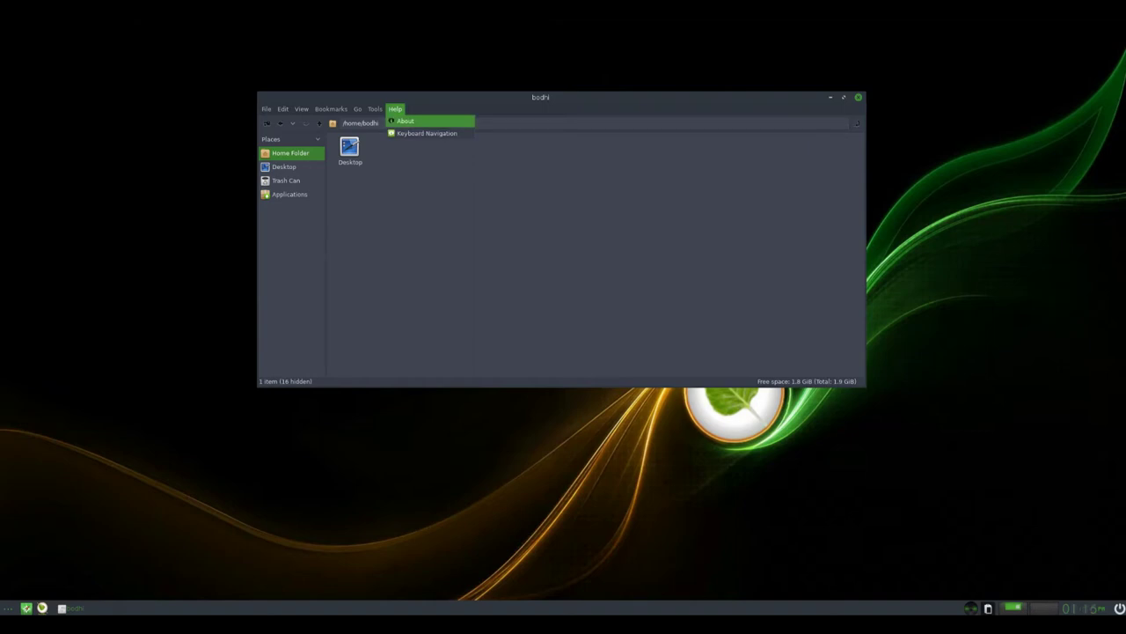
click(422, 120)
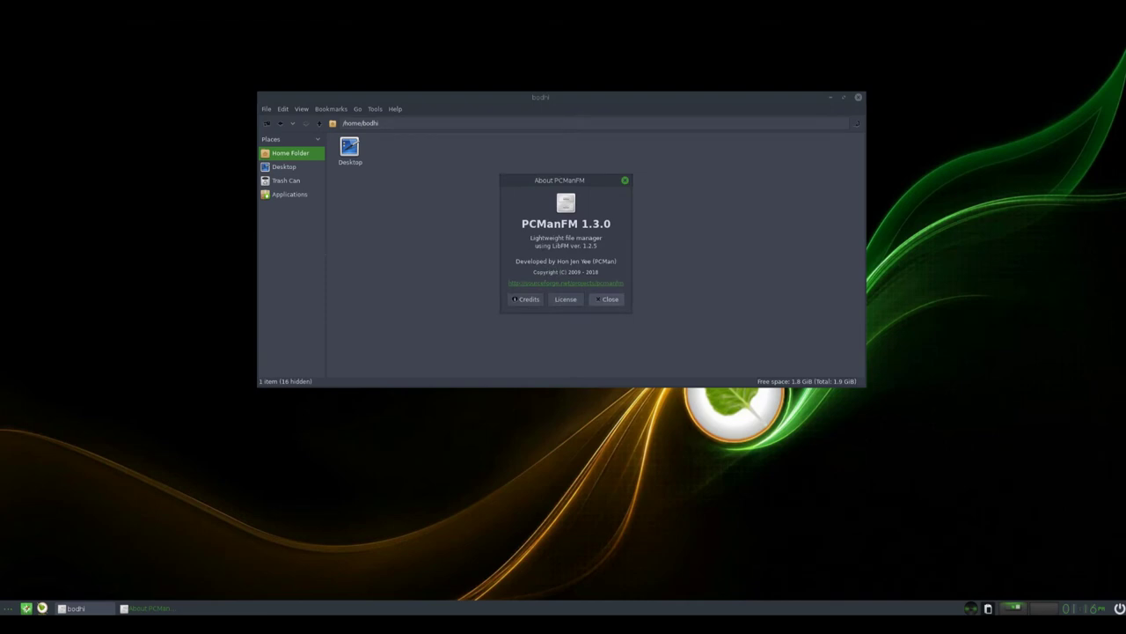
click(526, 300)
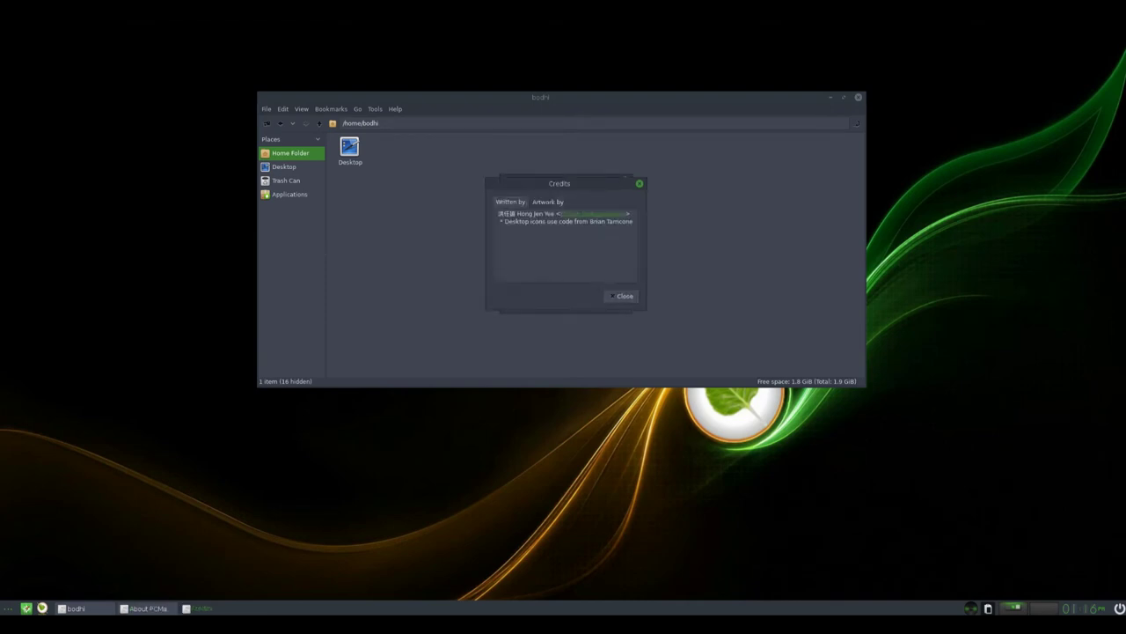
key(Escape)
key(Escape)
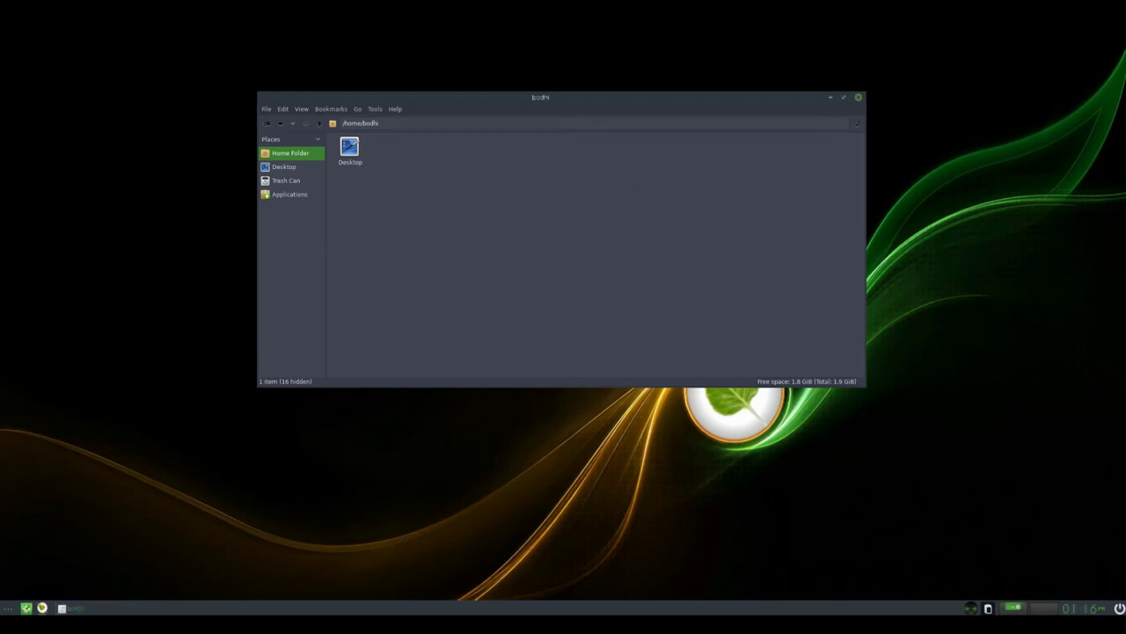
key(ctrl+w)
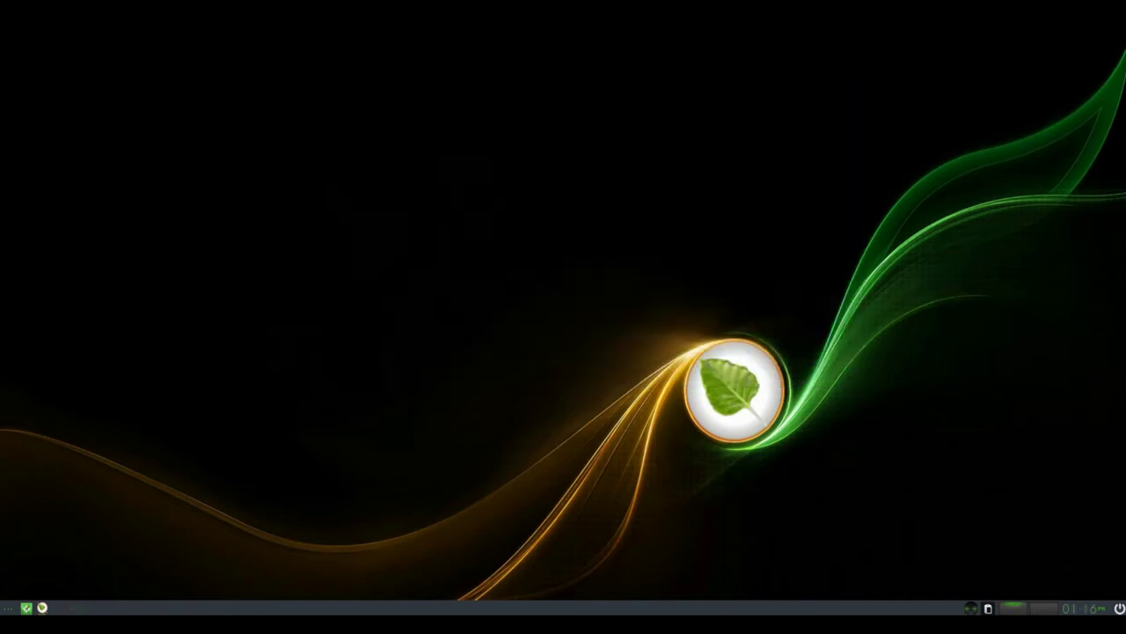
- Look through the main menu's About Operating System entries, including the Moksha desktop and theme items
click(7, 607)
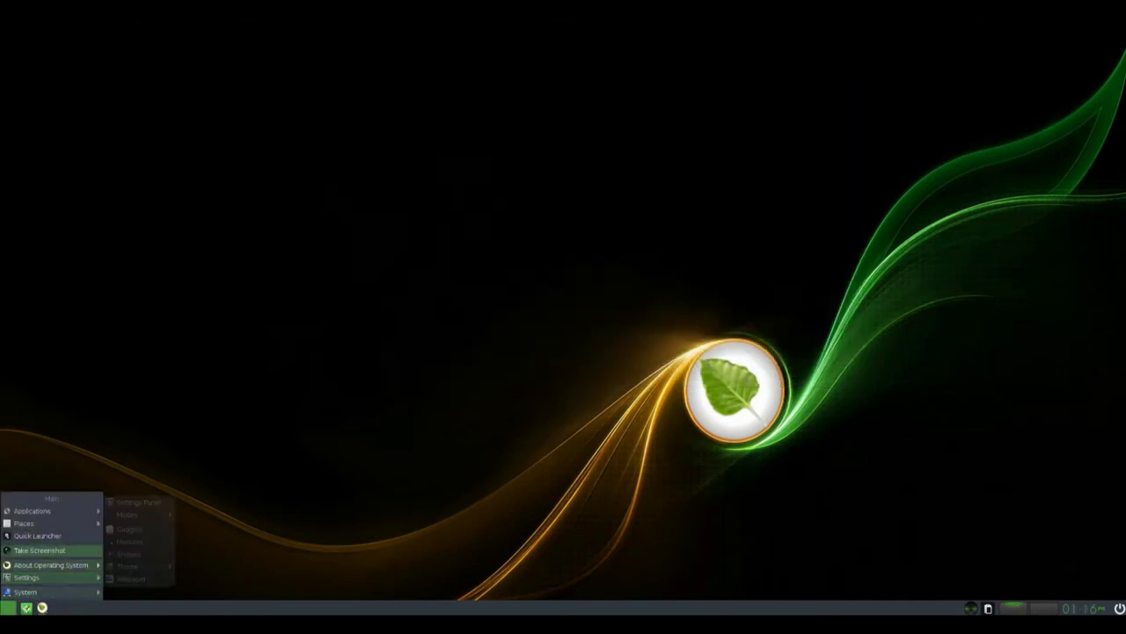
key(Down)
key(Down)
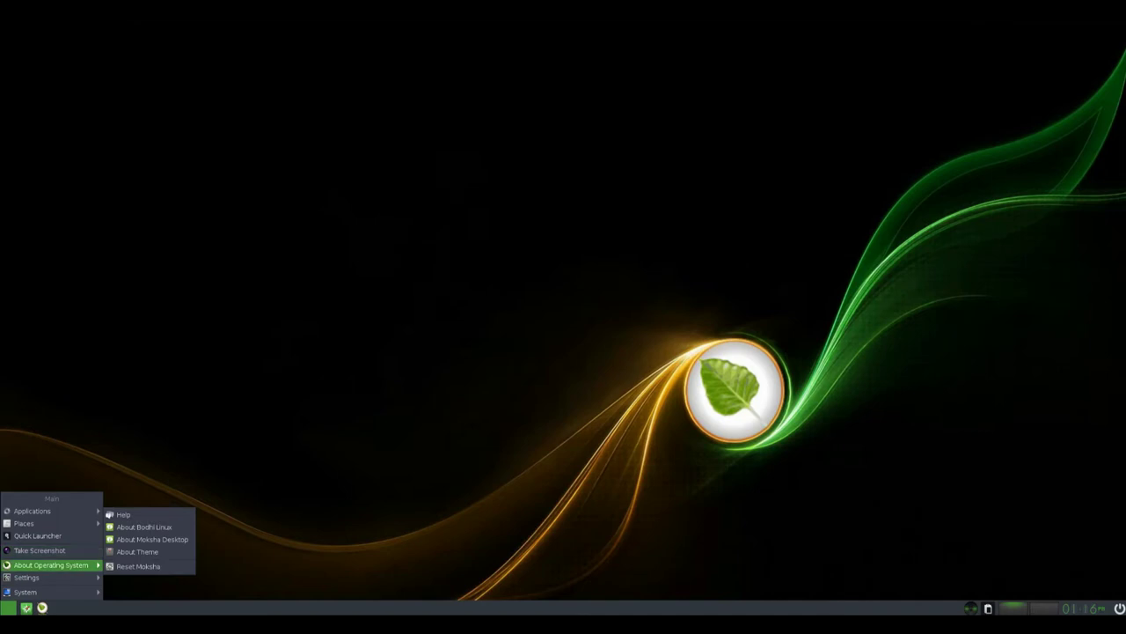
key(Right)
key(Up)
key(Up)
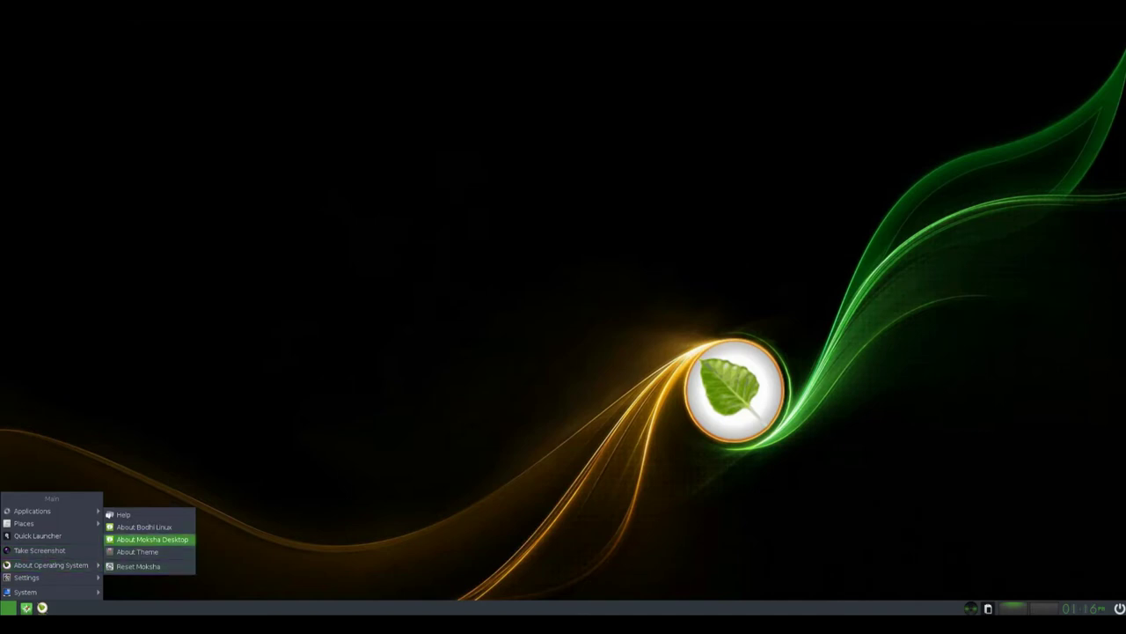
key(Up)
key(Down)
key(Down)
key(Down)
key(Left)
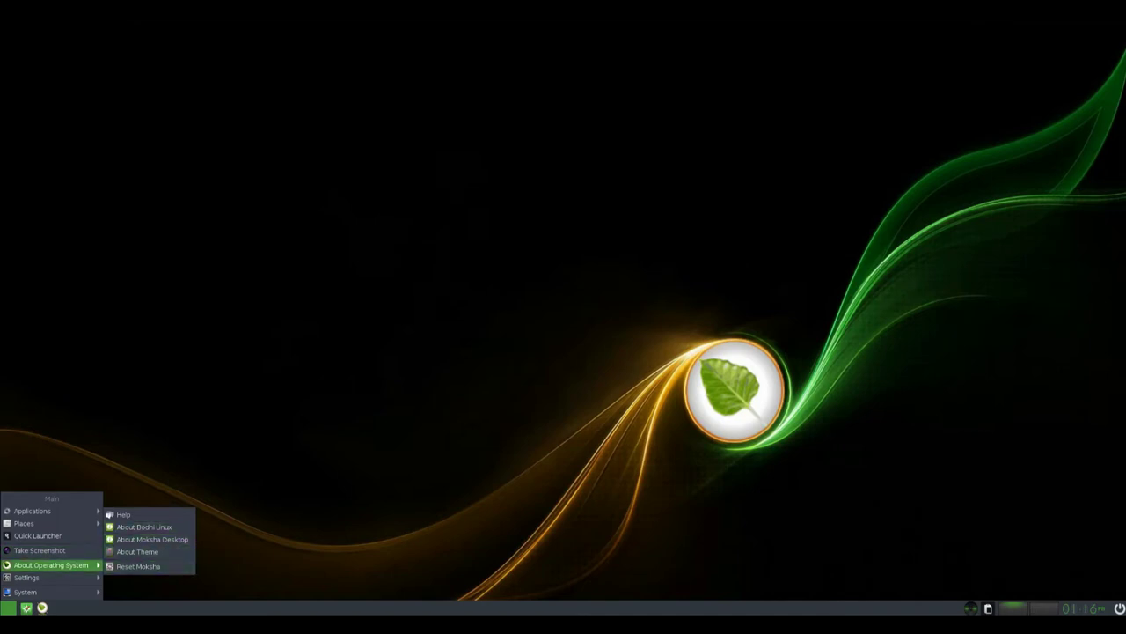
key(Right)
key(Left)
key(Down)
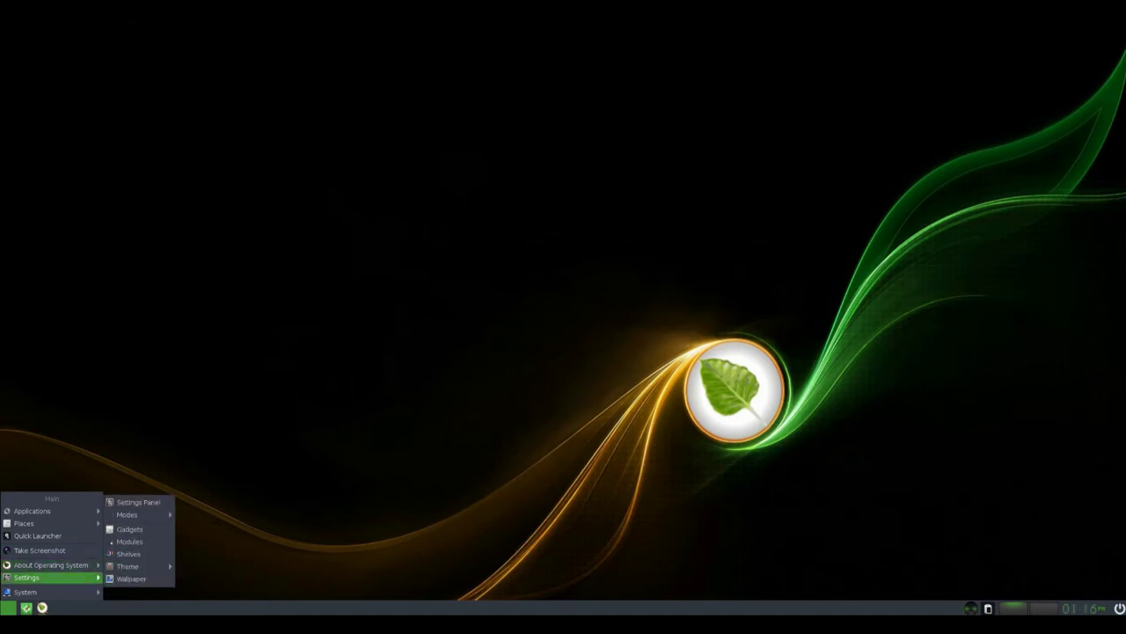
key(Up)
key(Right)
key(Left)
- Look through the desktop Settings entries and the list of available Moksha themes
key(Down)
key(Right)
key(Down)
key(Down)
key(Down)
key(Down)
key(Down)
key(Up)
key(Up)
key(Up)
key(Up)
key(Down)
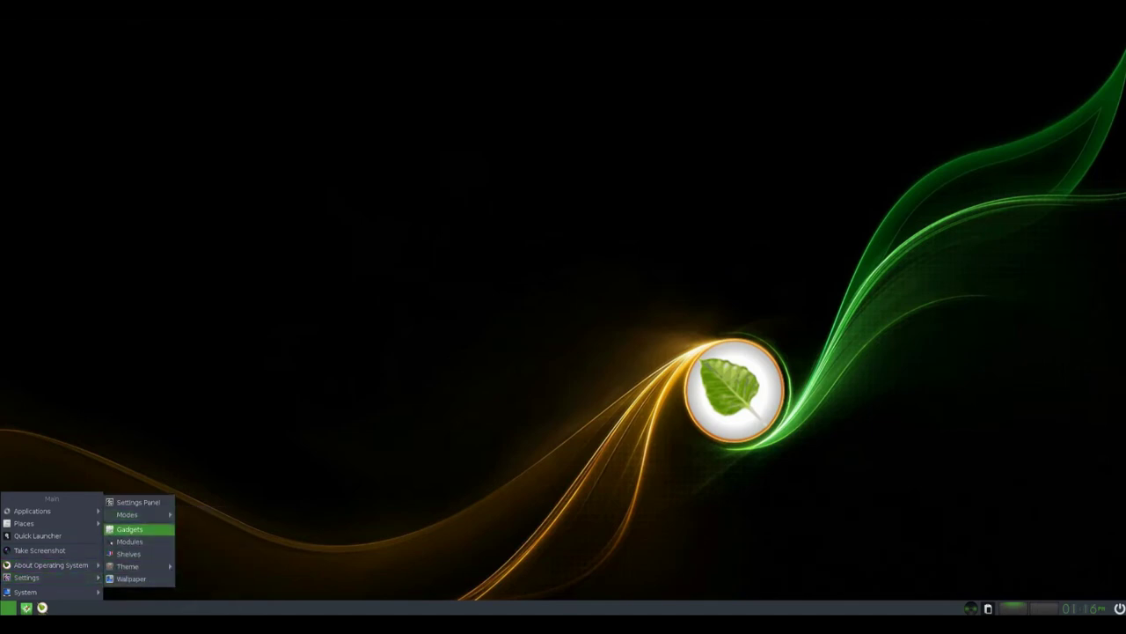
key(Down)
key(Down)
key(Down)
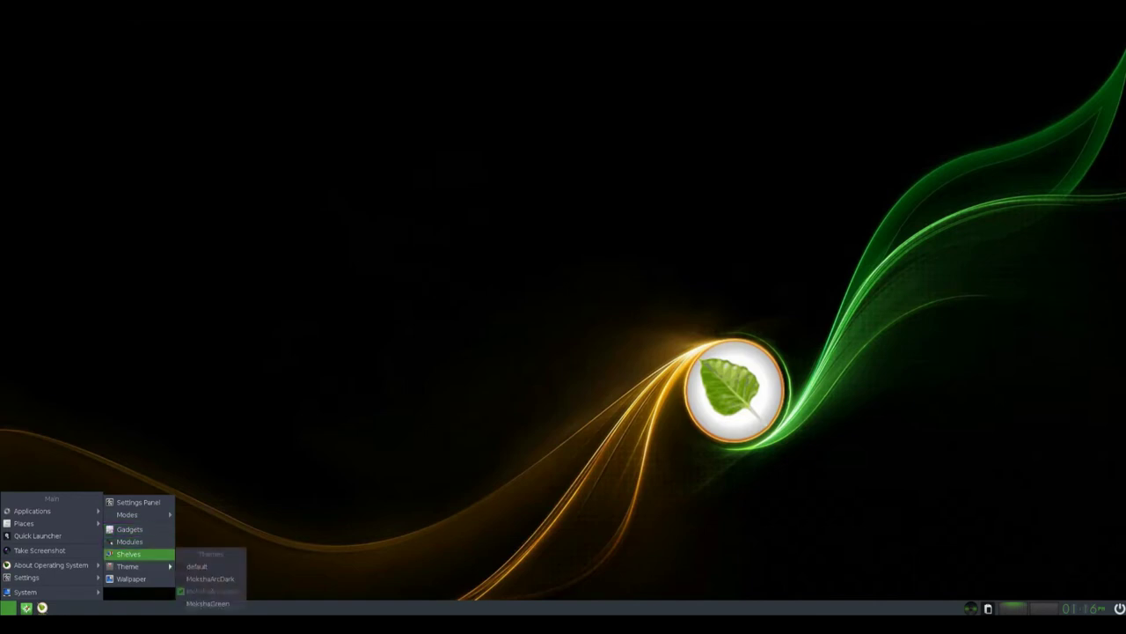
key(Right)
key(Down)
key(Down)
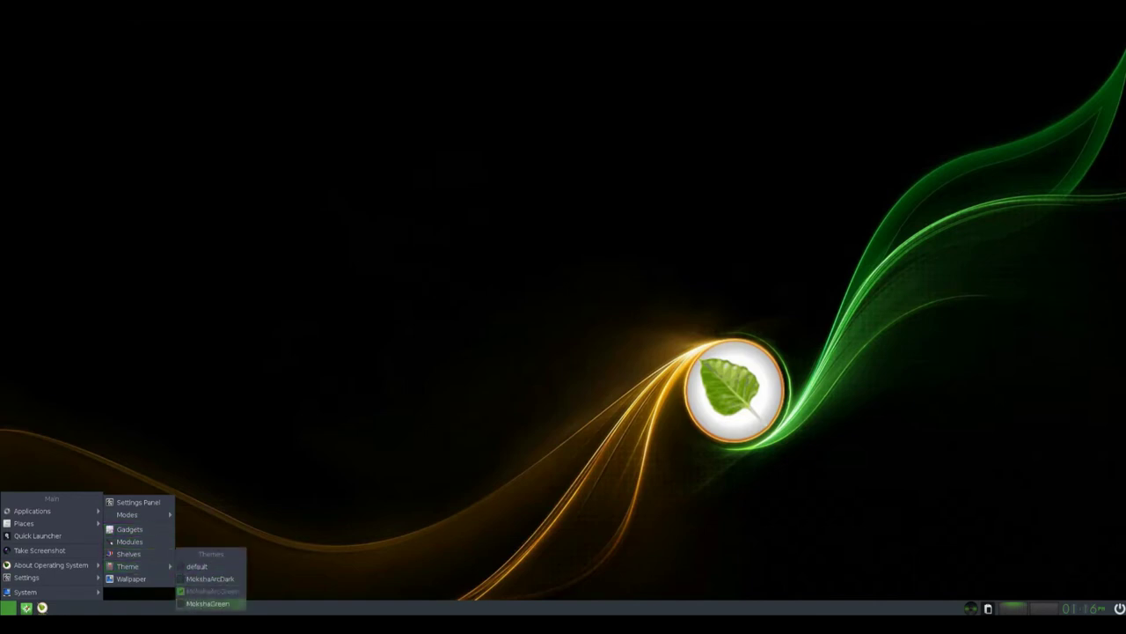
- Open the wallpaper settings, view the picture file chooser and cancel it
key(Left)
key(Down)
key(Return)
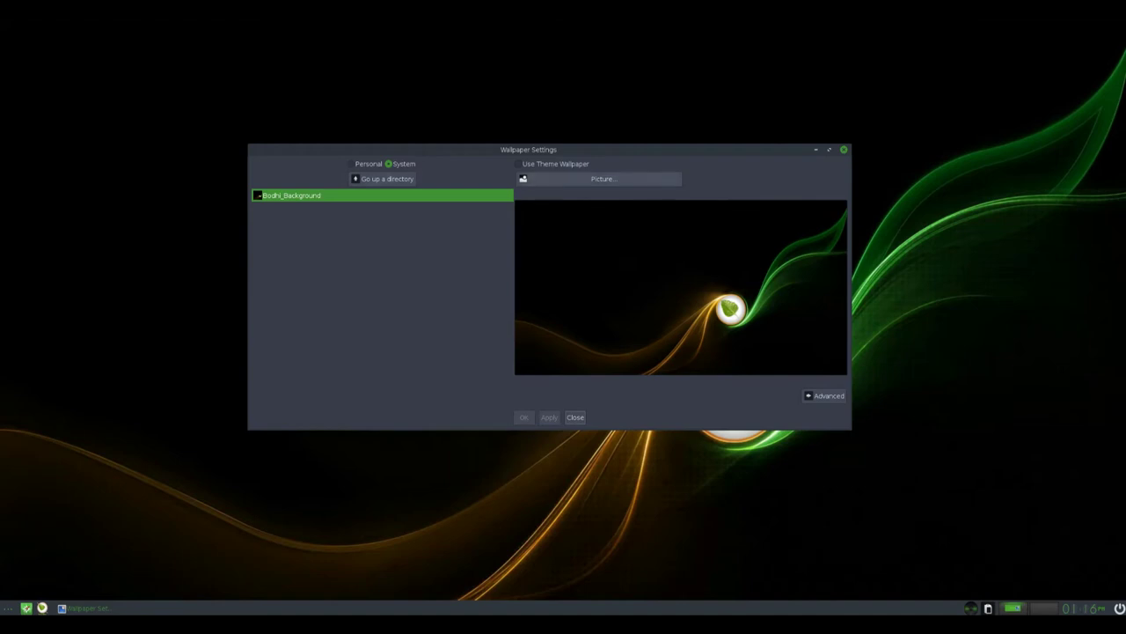
click(602, 178)
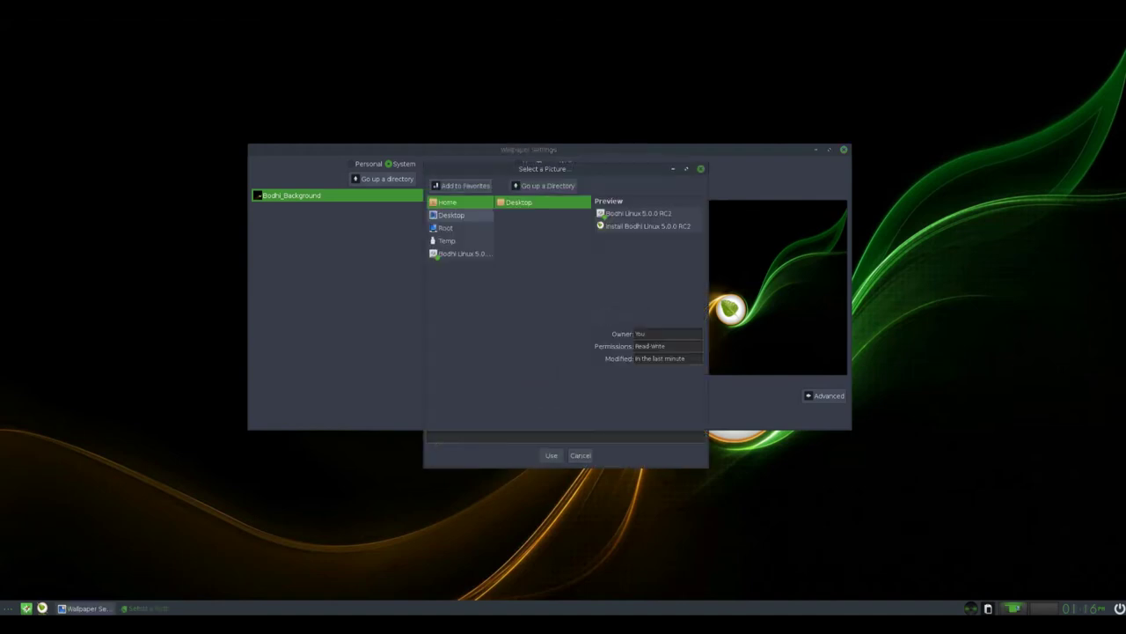
key(Escape)
- View the parent directory of the system wallpapers, reopen the backgrounds folder and close the wallpaper settings
click(382, 178)
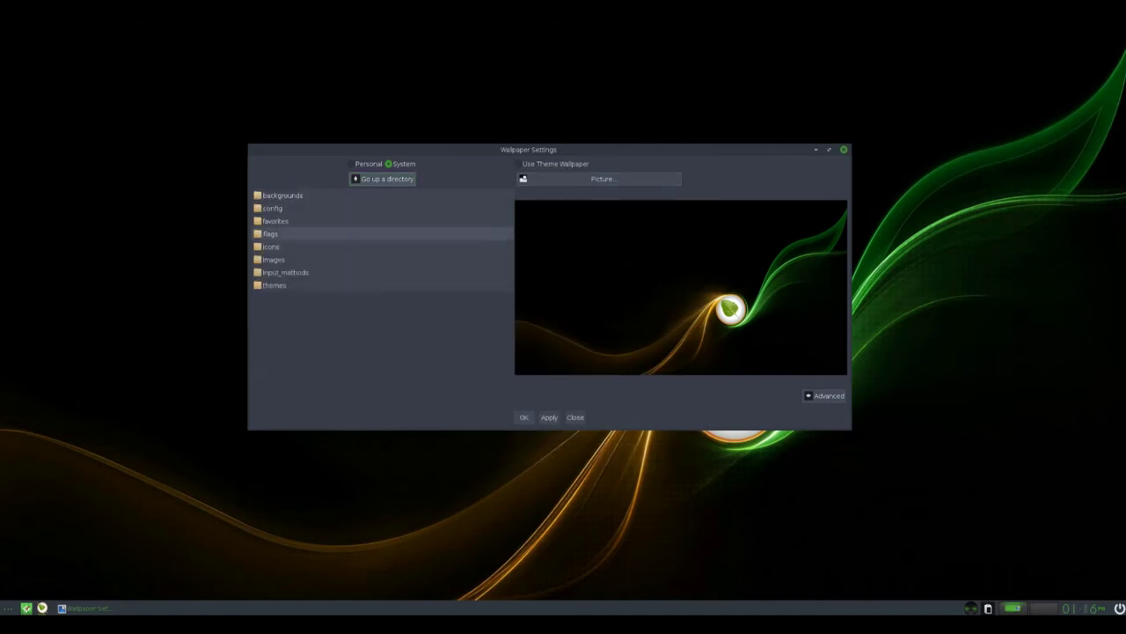
click(281, 195)
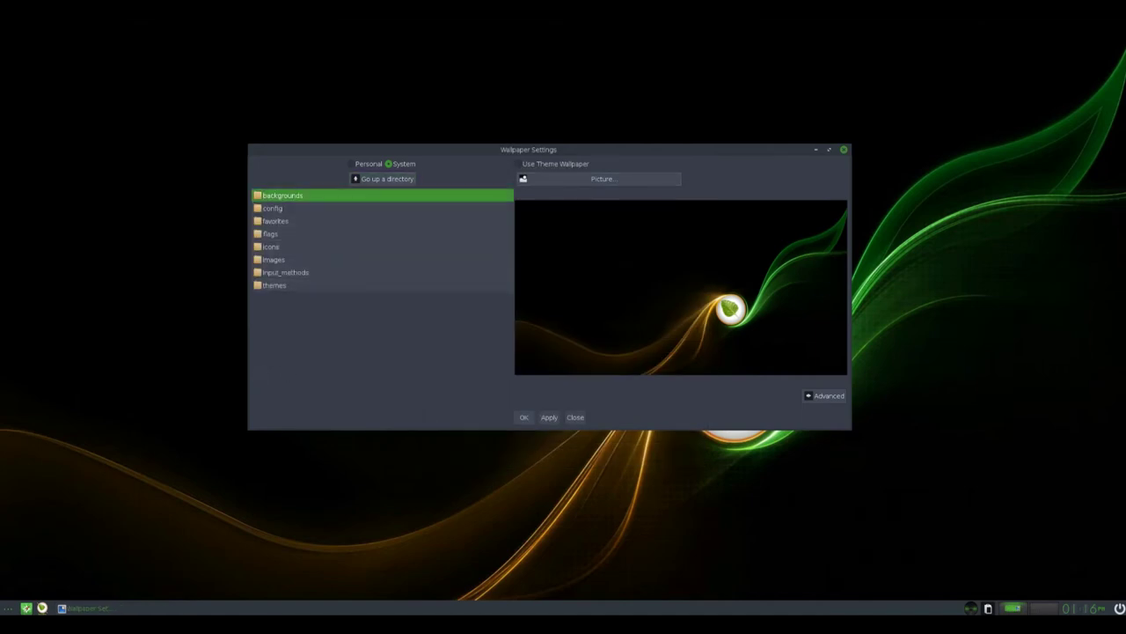
double_click(282, 195)
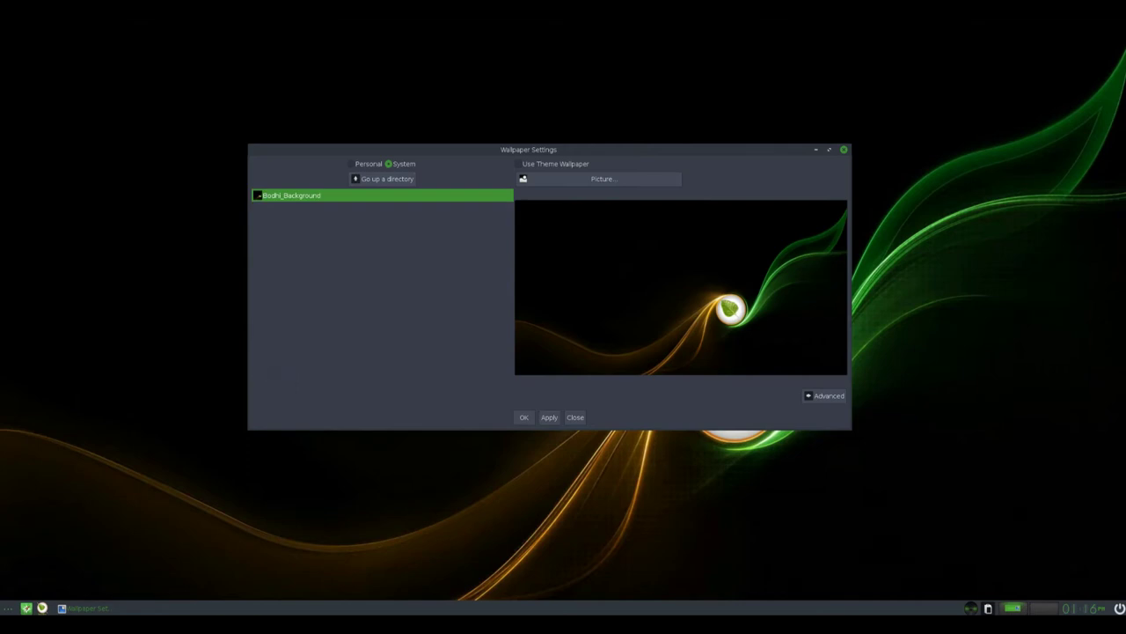
key(Return)
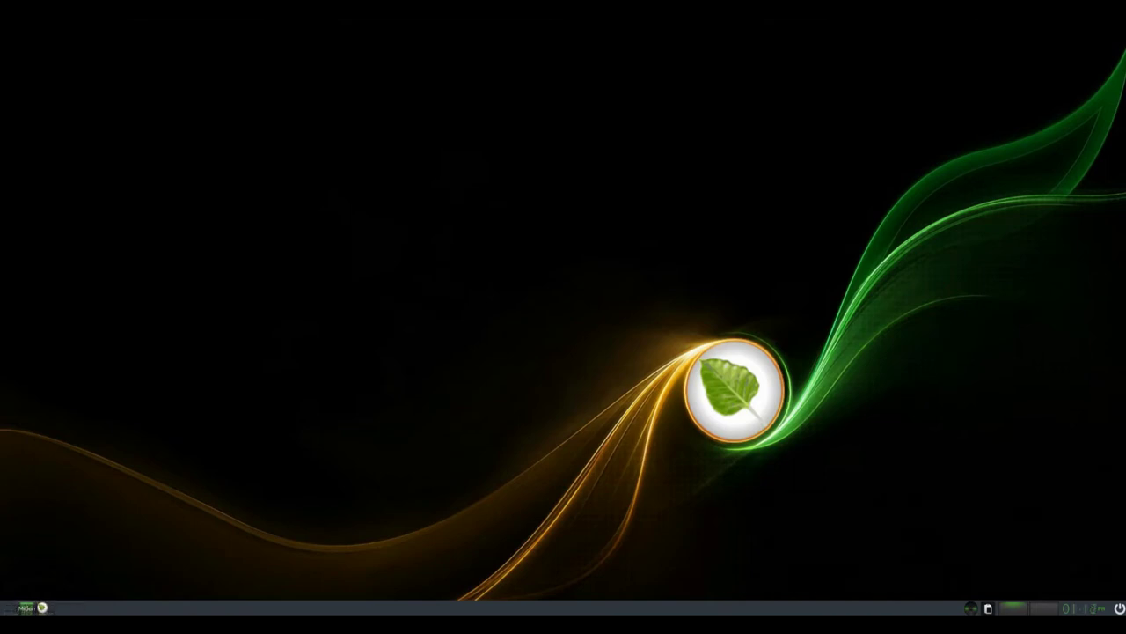
- Open the desktop Gadgets settings, view the Background Options and close the dialog
click(7, 608)
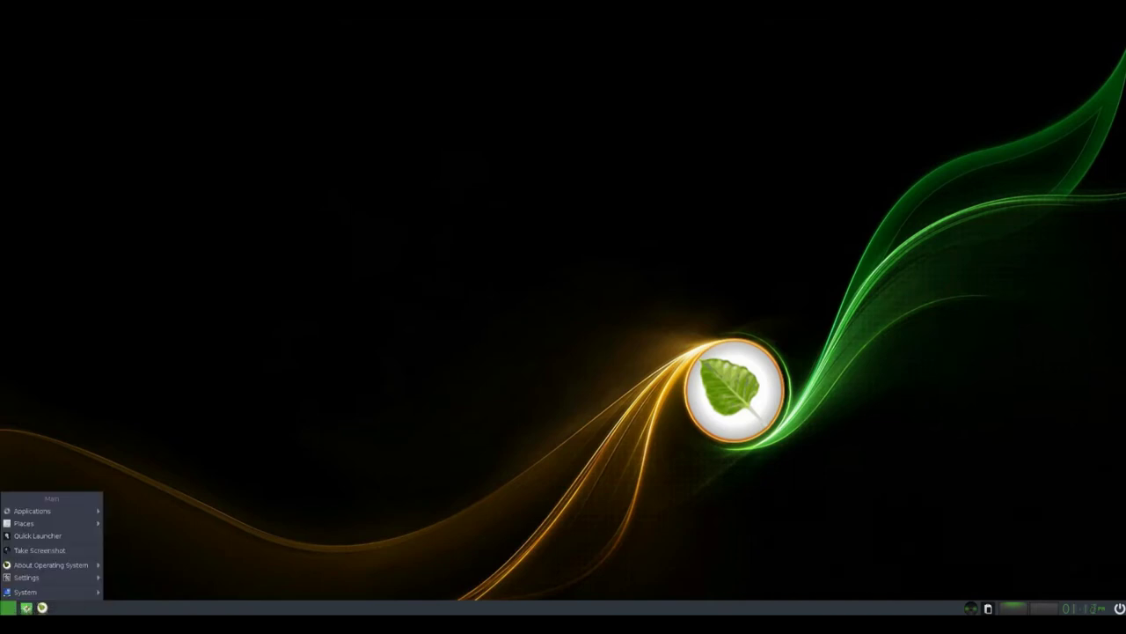
mouse_move(53, 577)
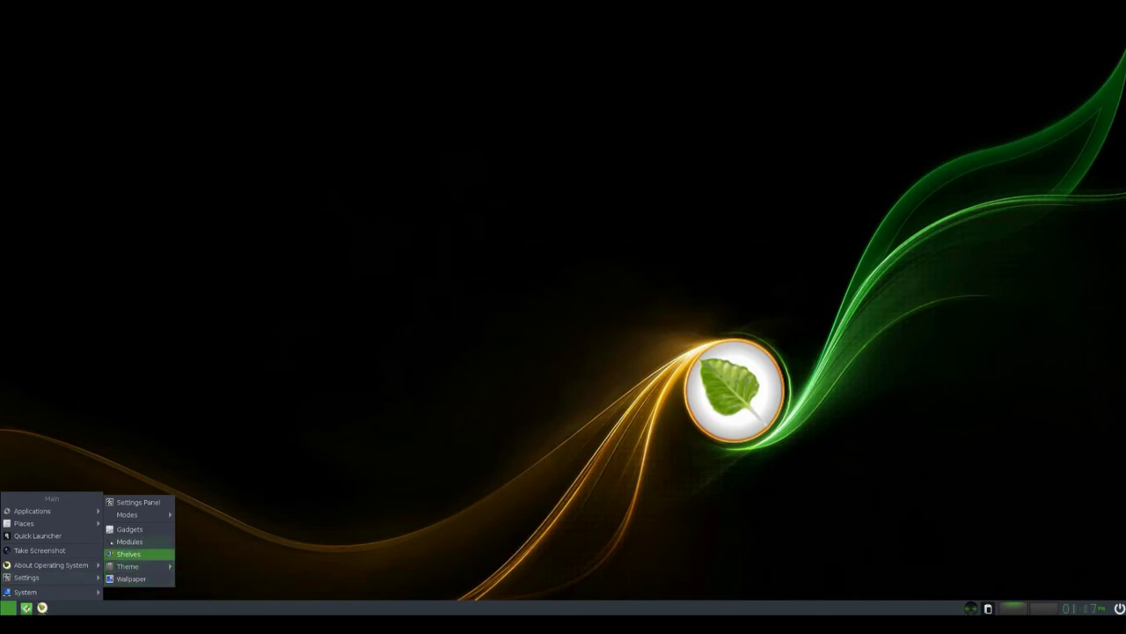
mouse_move(132, 566)
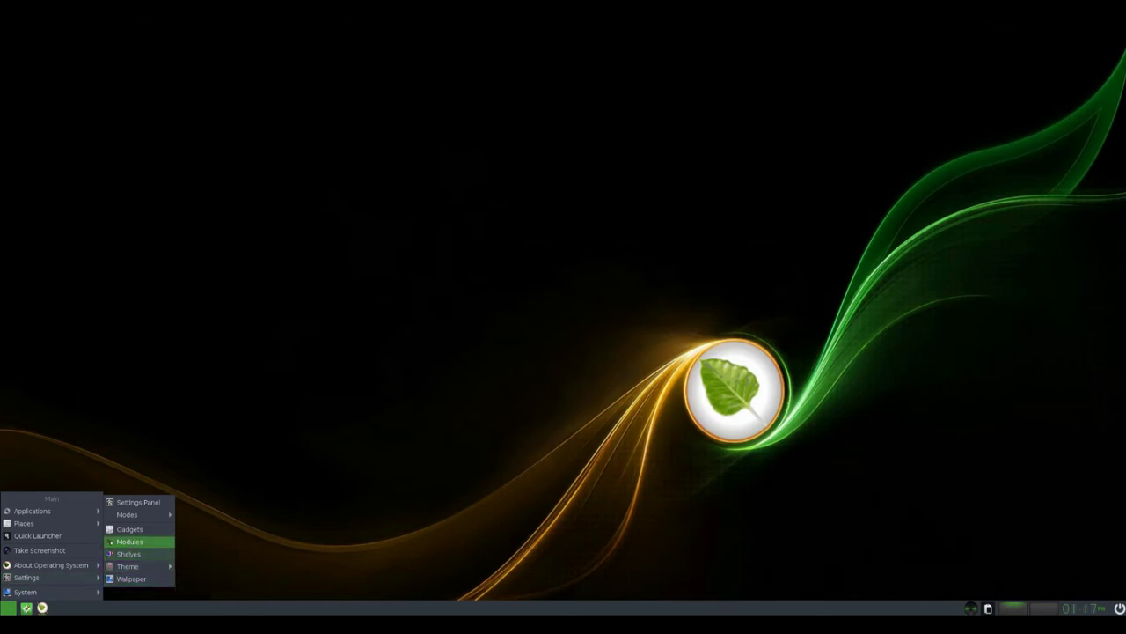
click(132, 529)
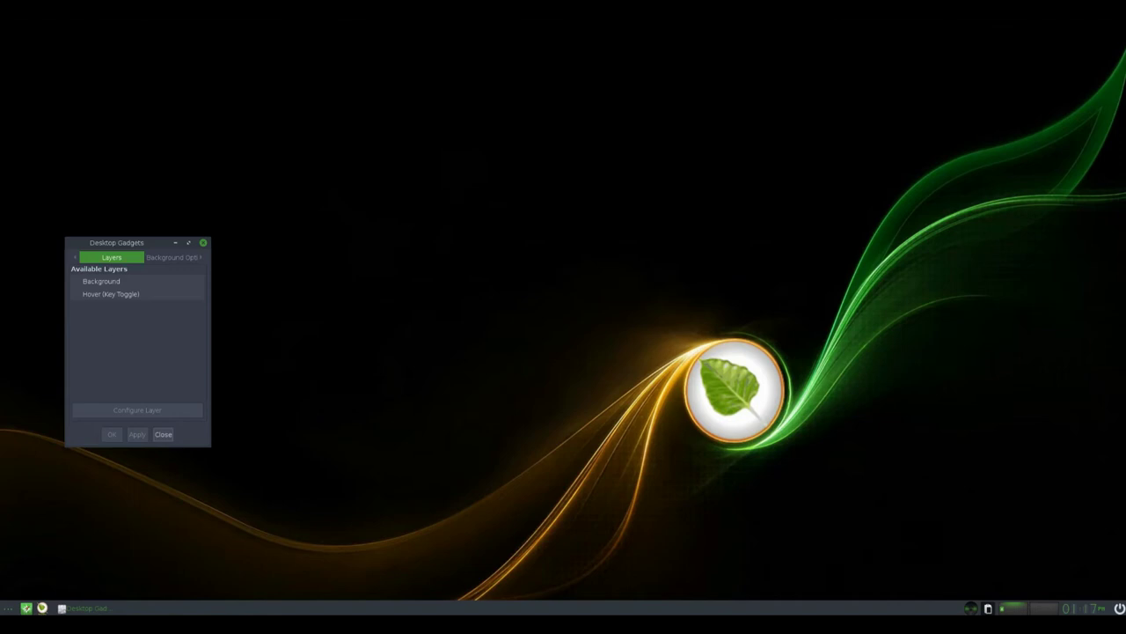
click(171, 257)
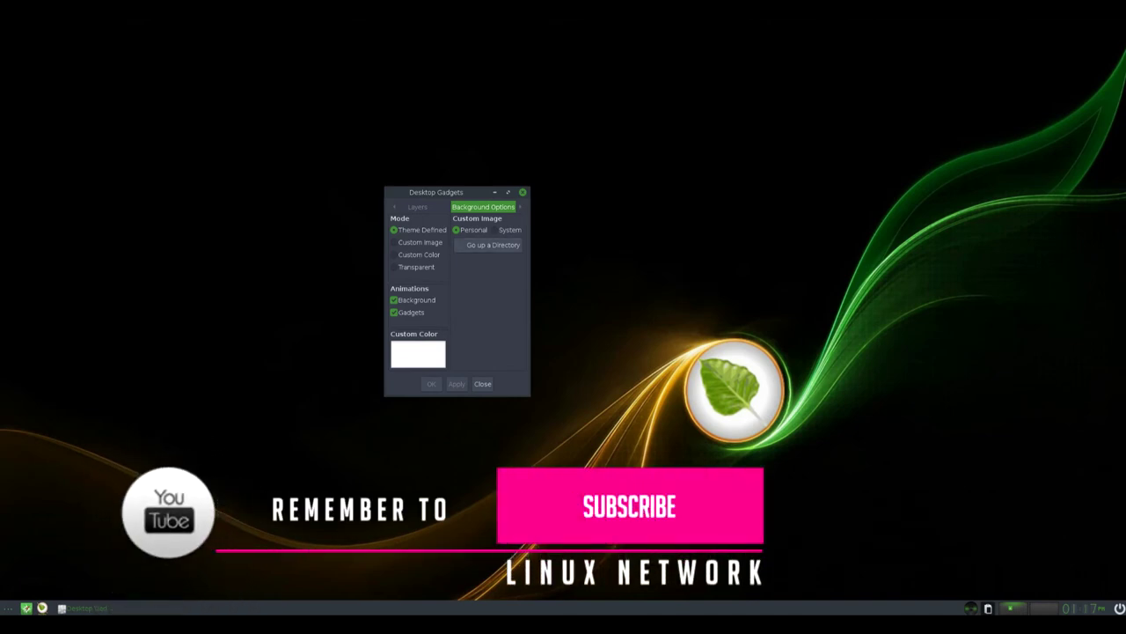
key(Escape)
- Look through the application categories from Accessories to System Tools, and return to the Places entries
key(super)
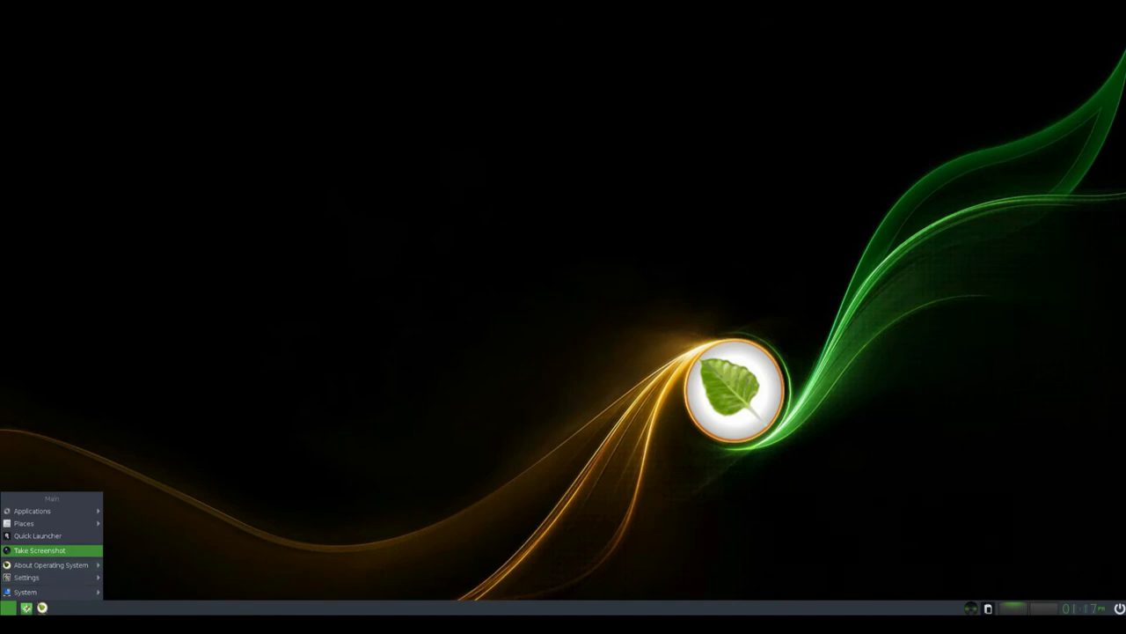
key(Up)
key(Up)
key(Up)
key(Right)
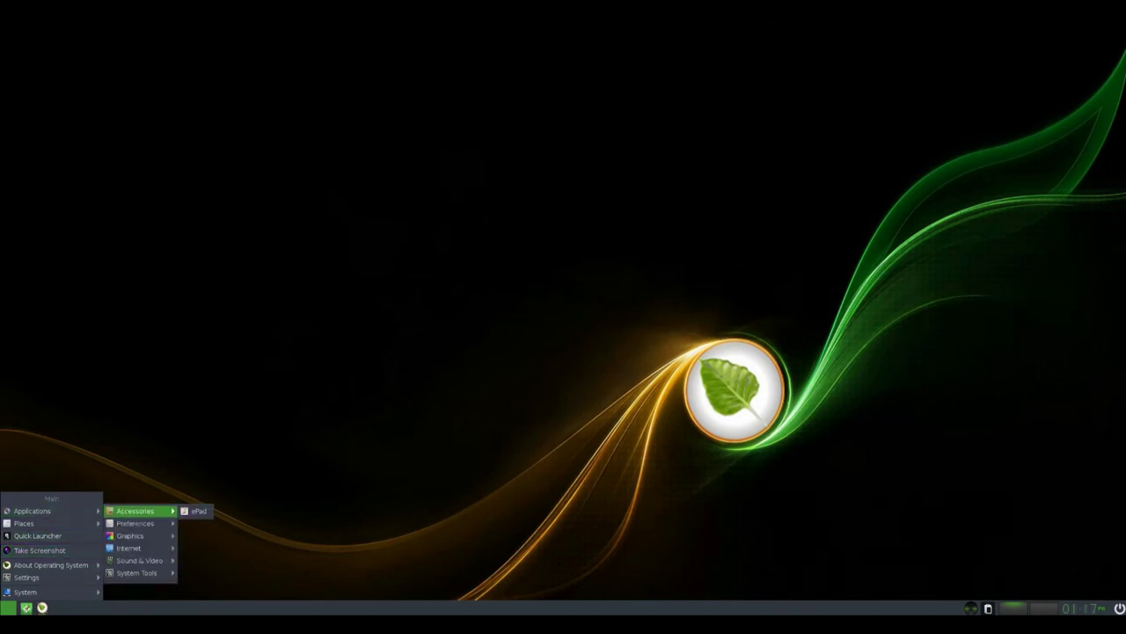
key(Down)
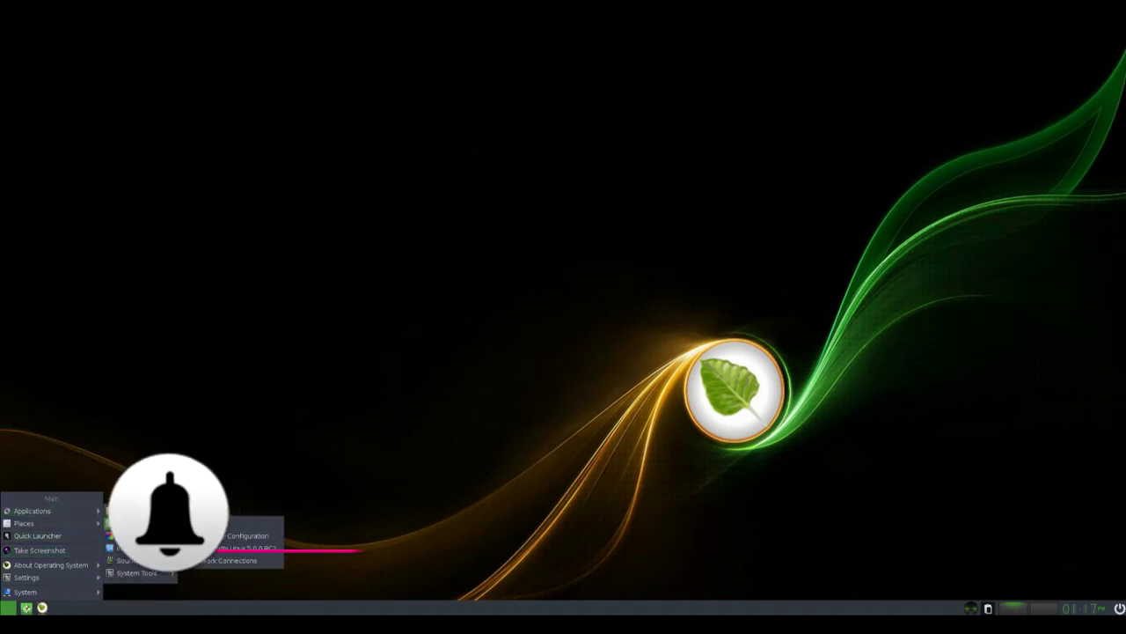
key(Down)
key(Down)
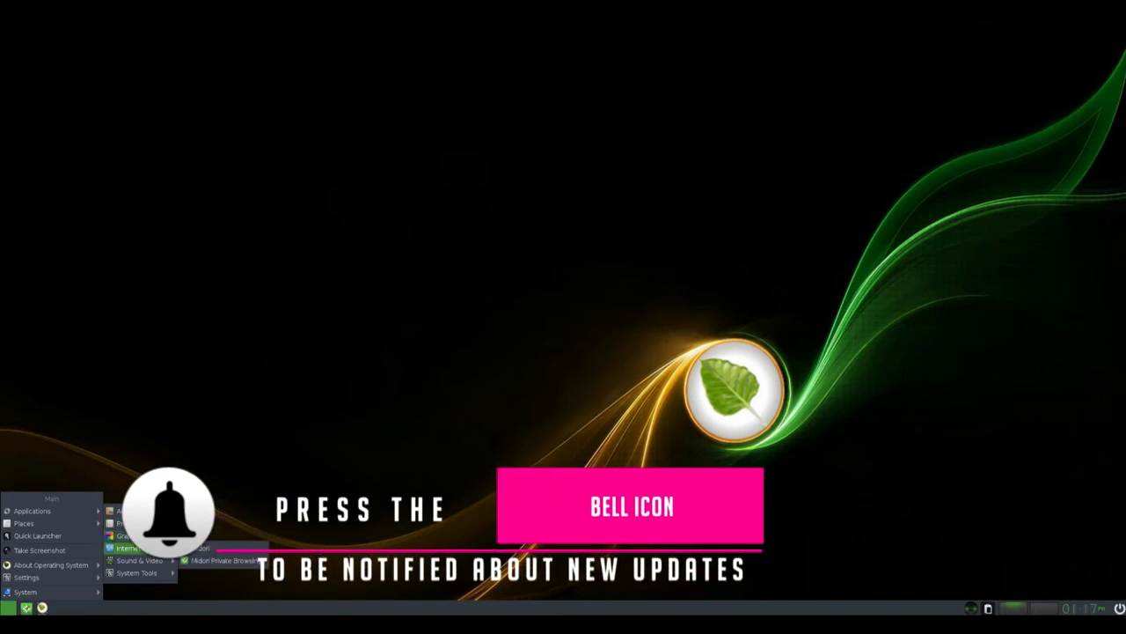
key(Down)
key(Down)
key(Right)
key(Up)
key(Up)
key(Up)
key(Up)
key(Left)
key(Left)
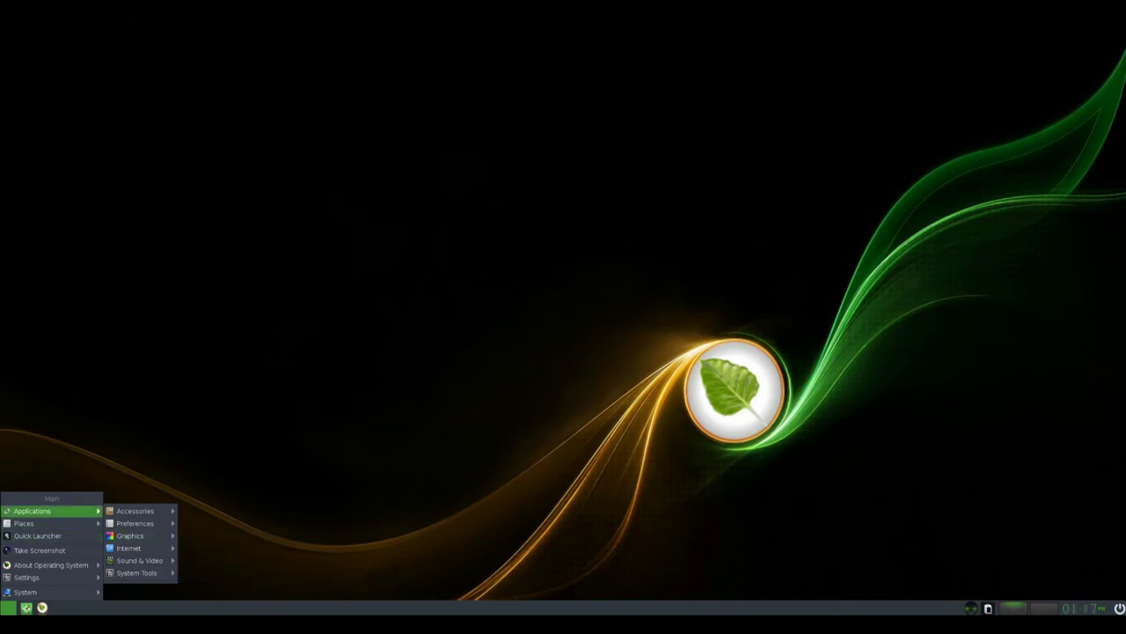
key(Down)
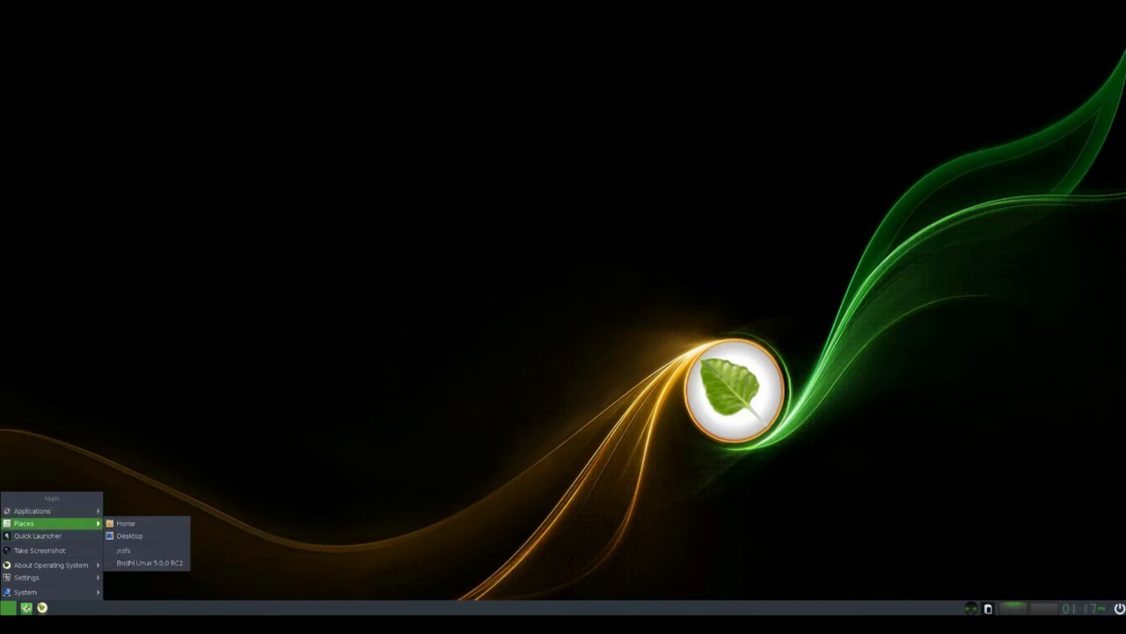
- Open the Settings Panel from the main menu, enlarge its window to show more categories and move it to the upper middle of the desktop
key(Down)
key(Down)
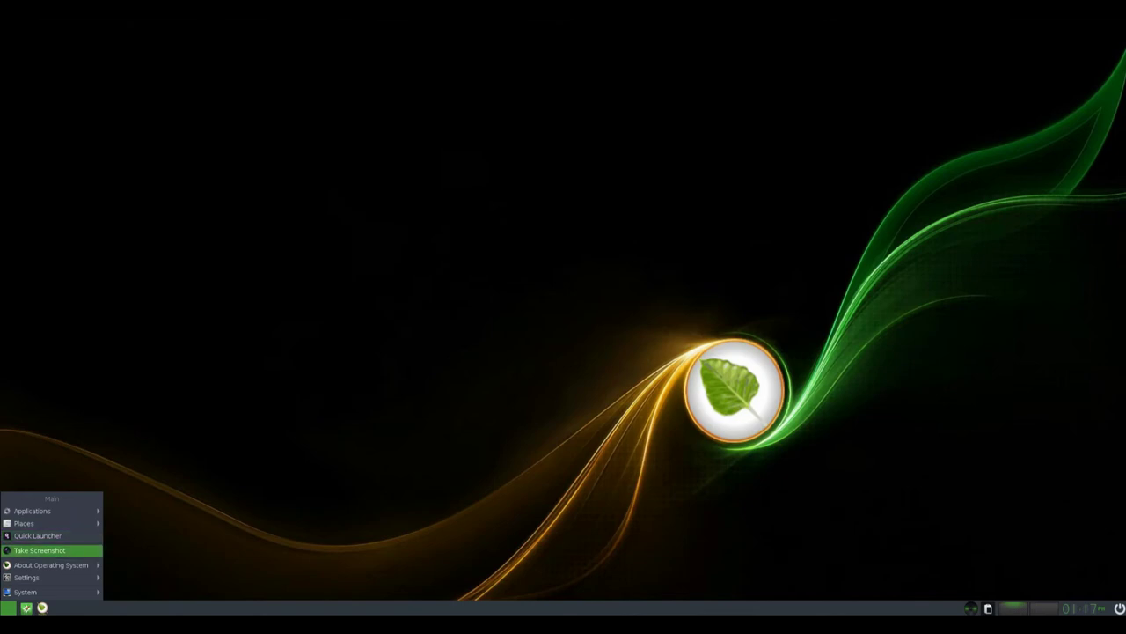
key(Down)
key(Down)
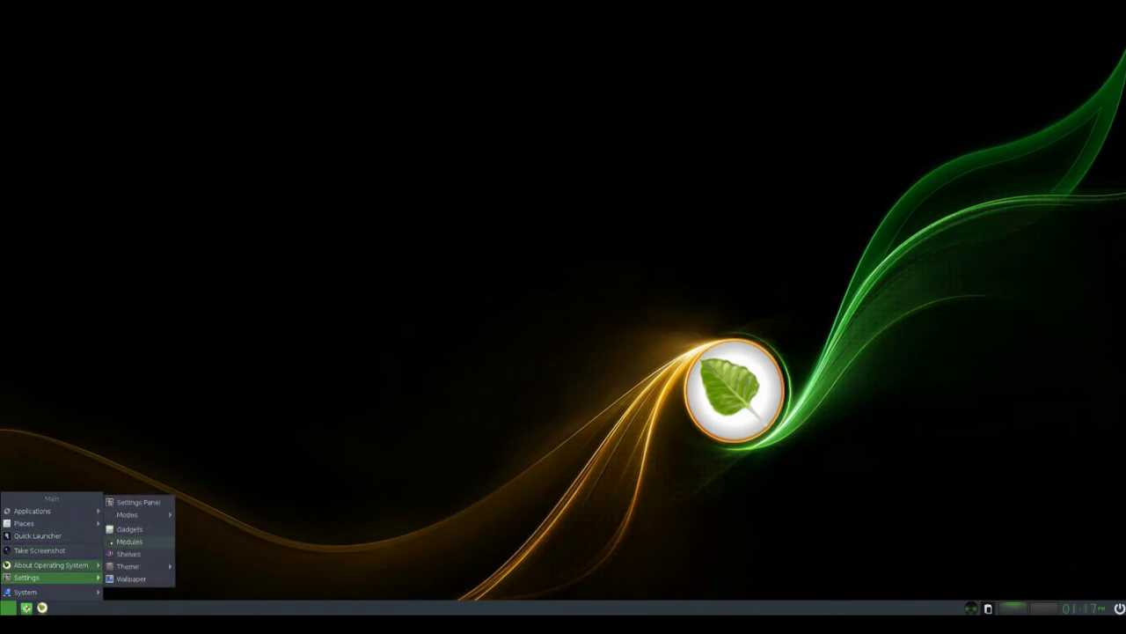
mouse_move(128, 514)
key(Up)
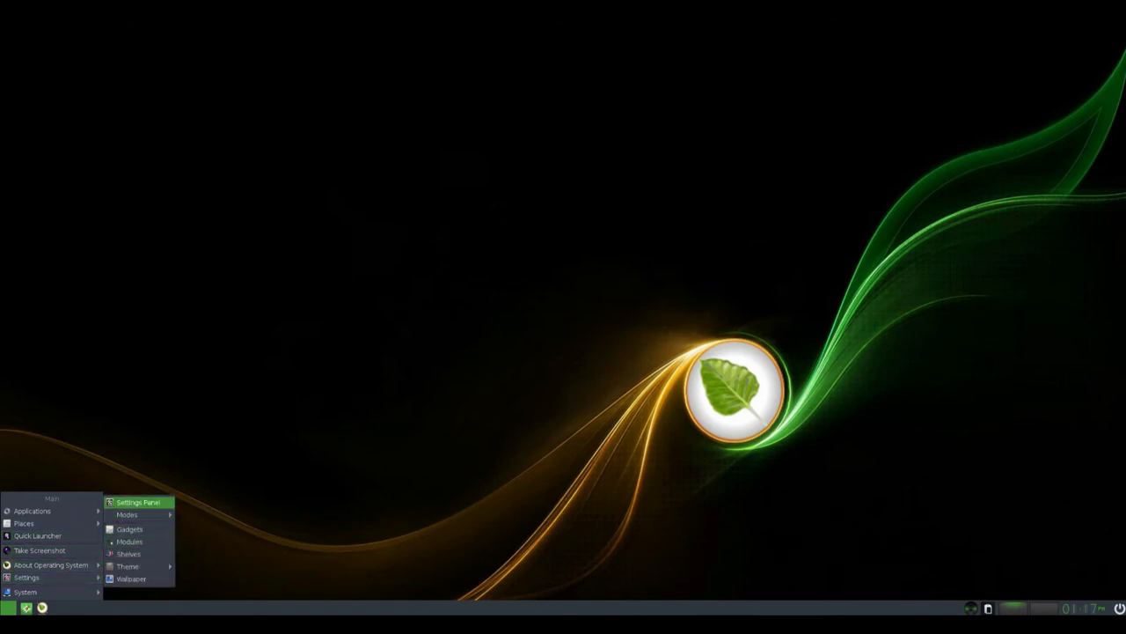
key(Return)
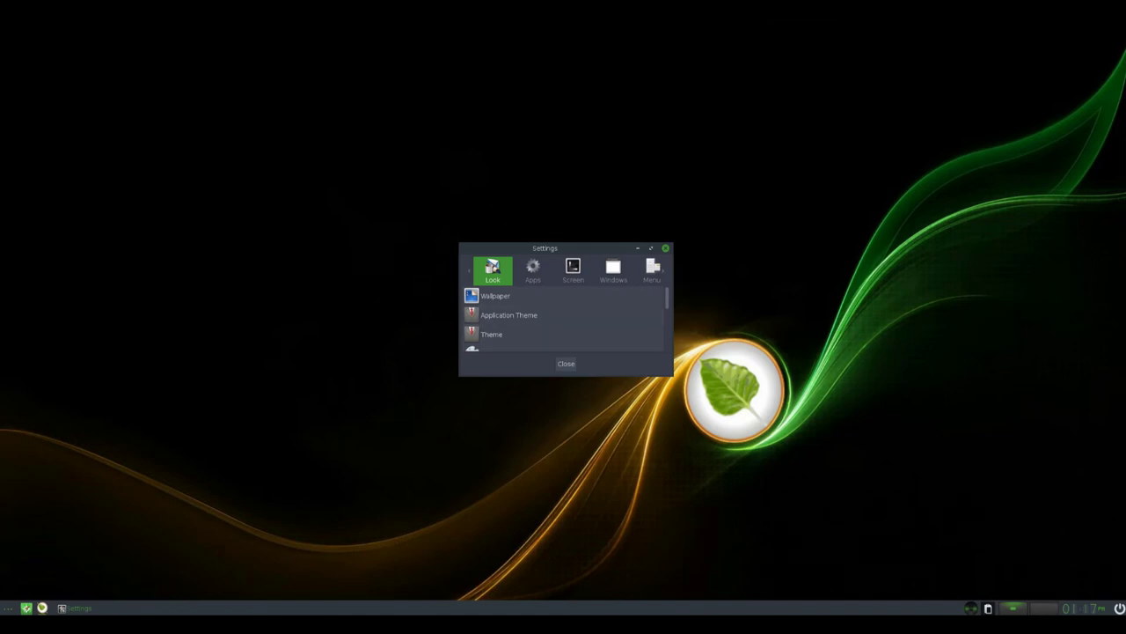
drag(673, 376, 916, 522)
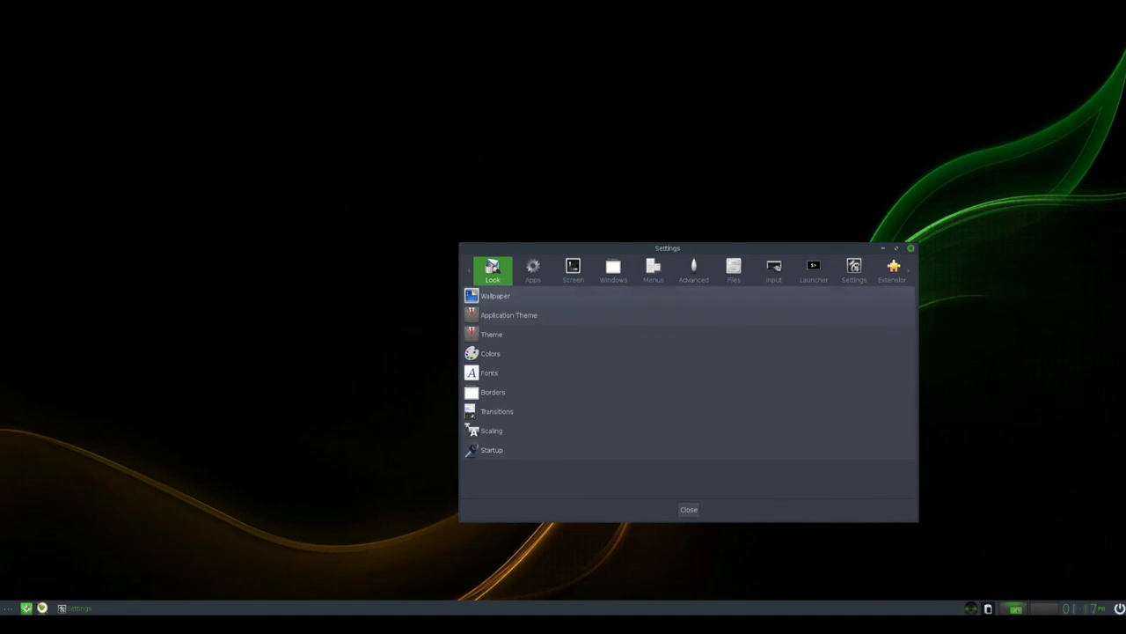
drag(666, 247, 512, 134)
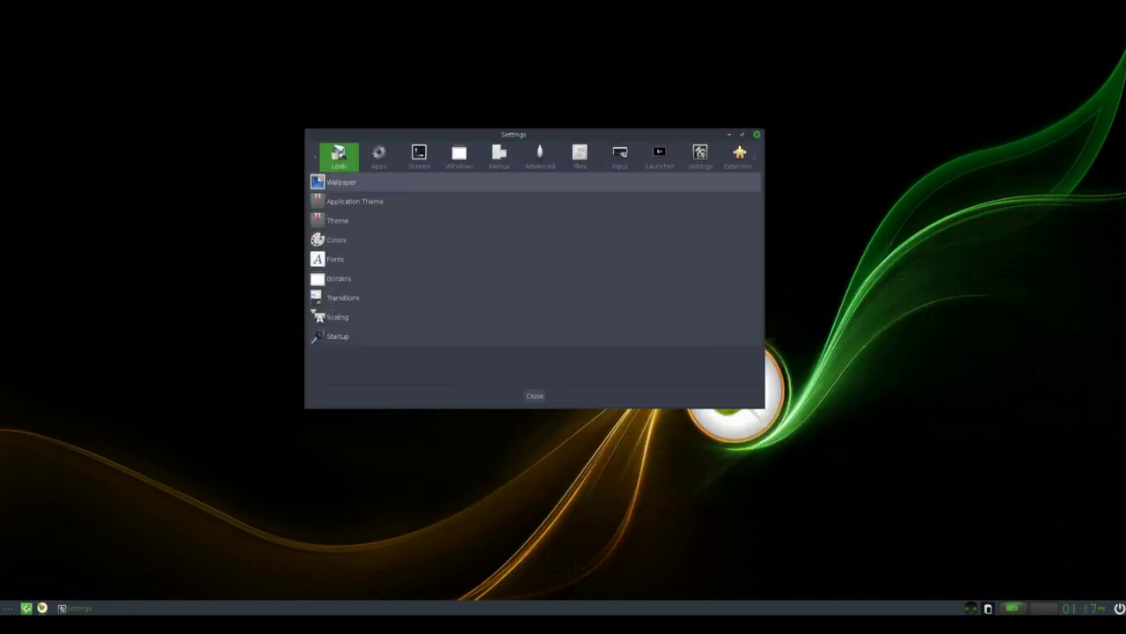
- View the Wallpaper settings and the Application Theme settings from the Look category, closing each one
click(341, 181)
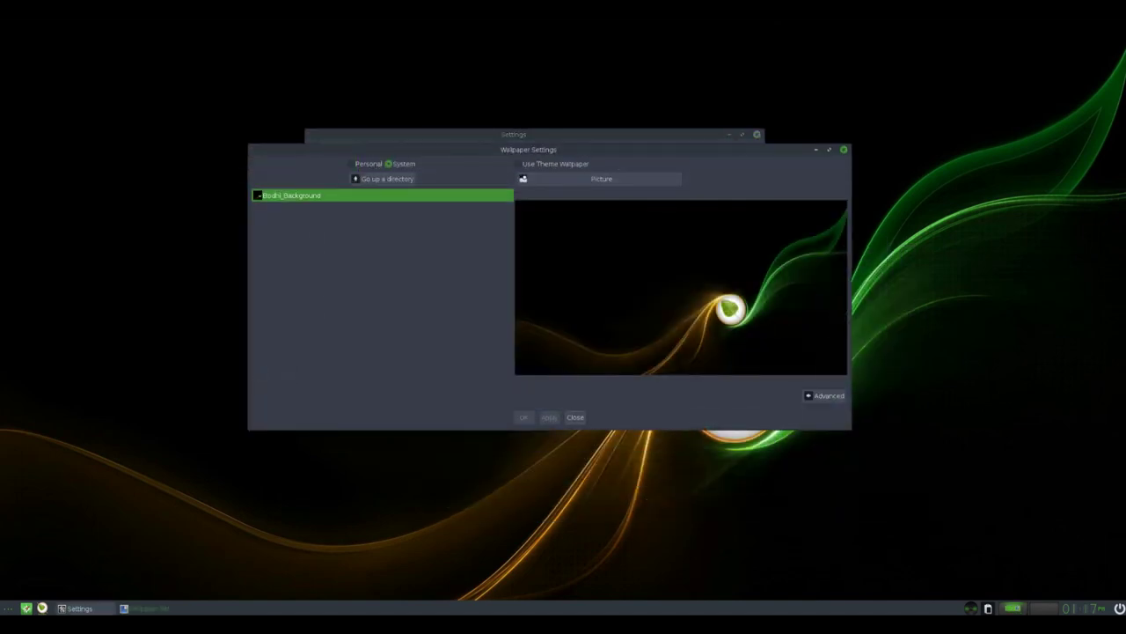
click(576, 417)
click(355, 200)
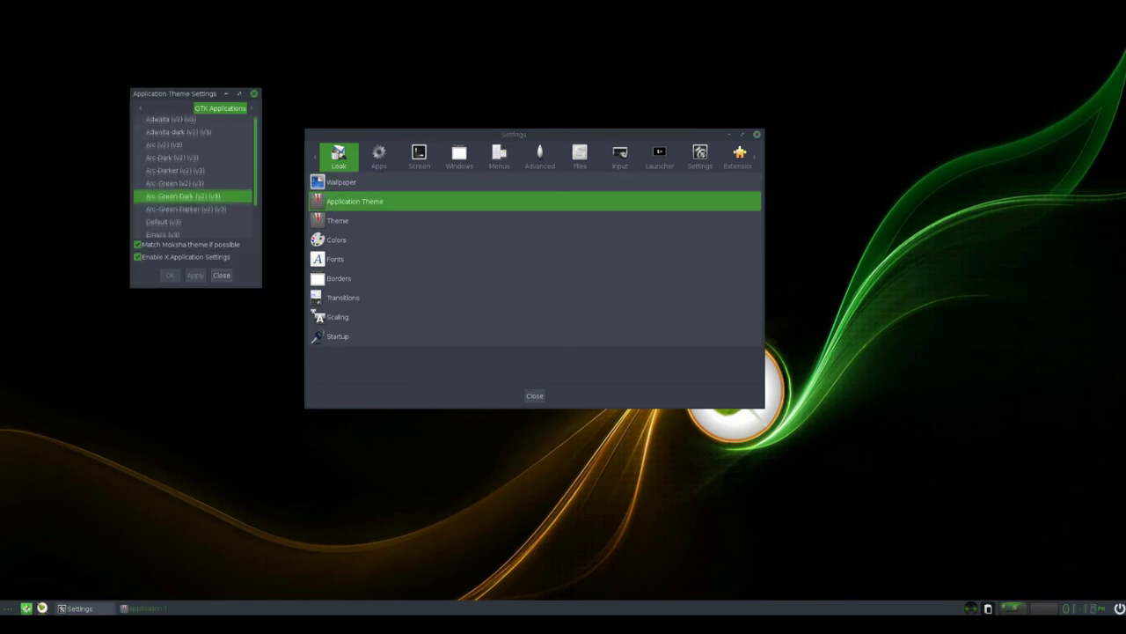
scroll(193, 172, down, 2)
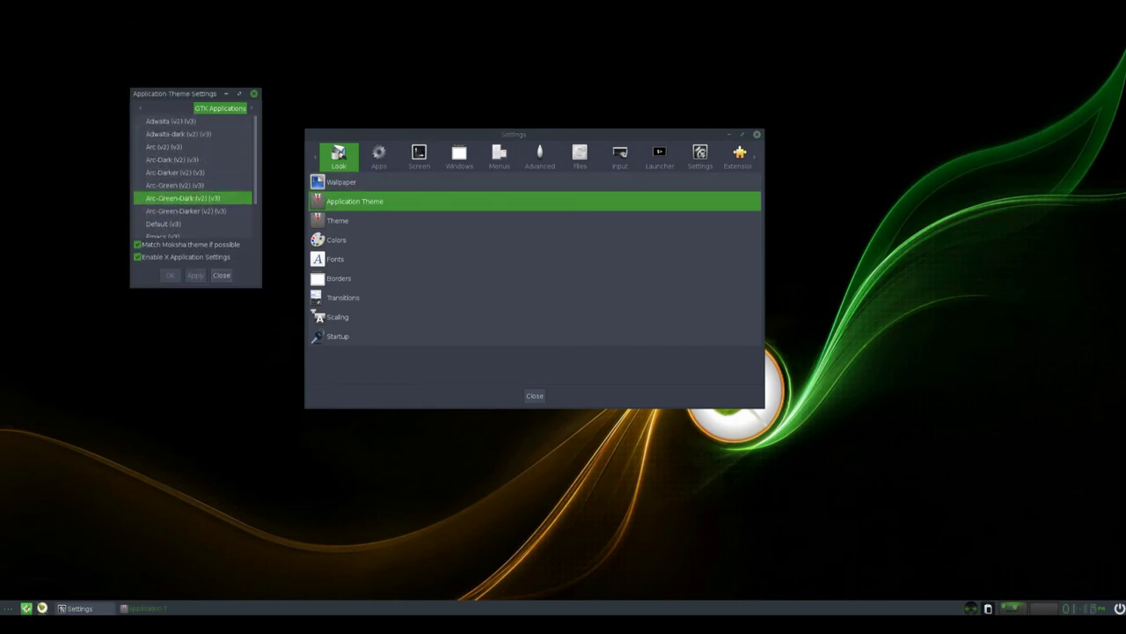
click(221, 275)
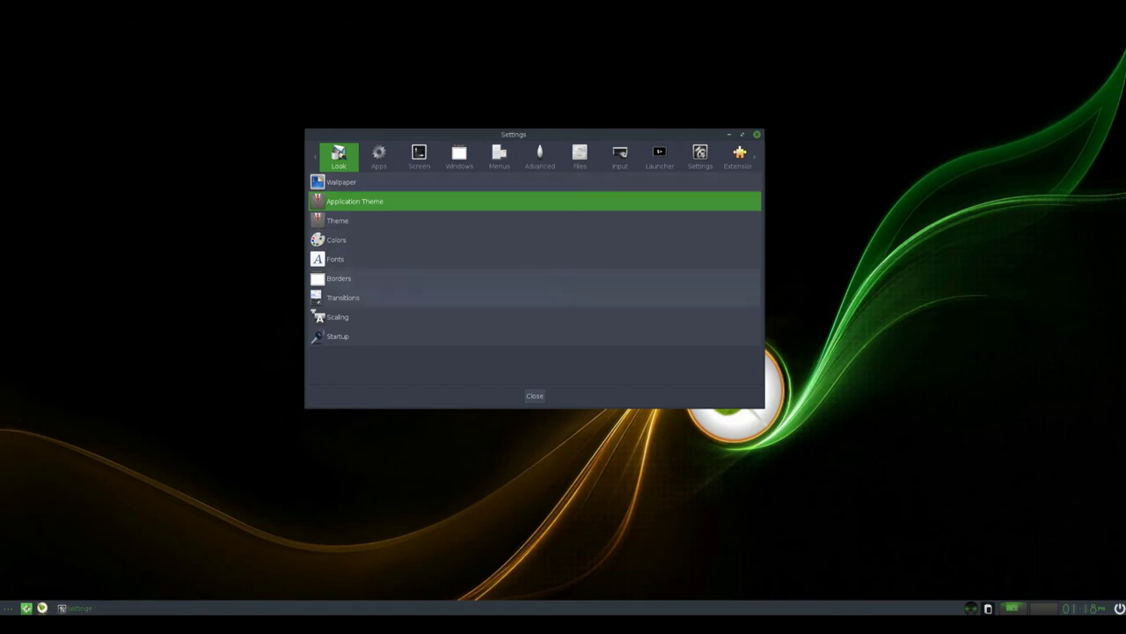
- Look through the remaining settings categories from Apps to System and close the Settings window
click(379, 157)
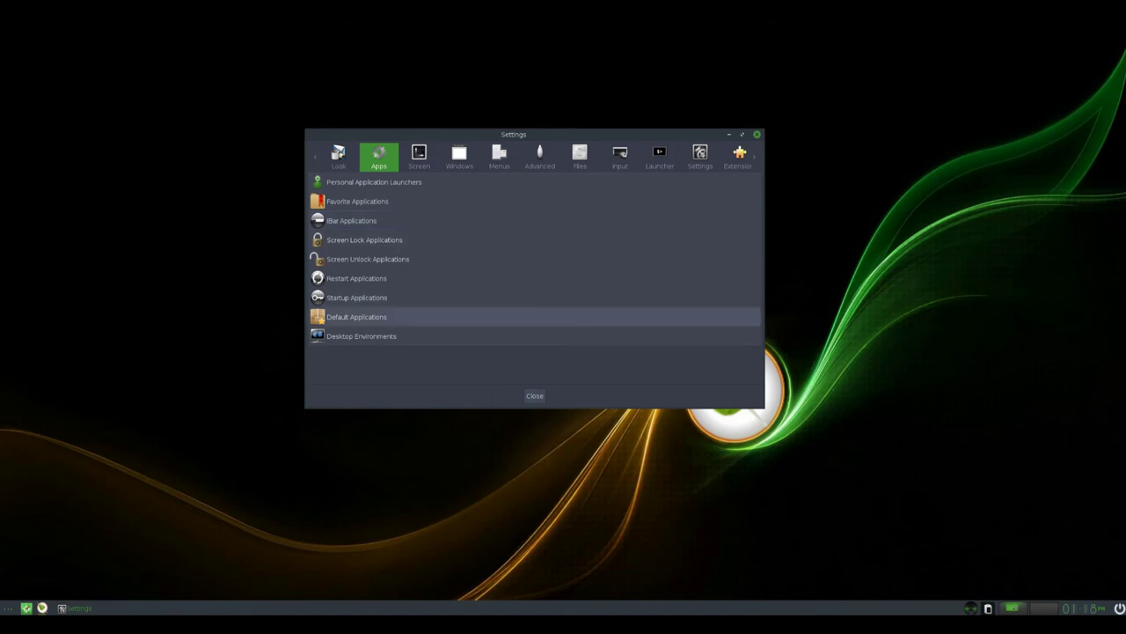
click(419, 156)
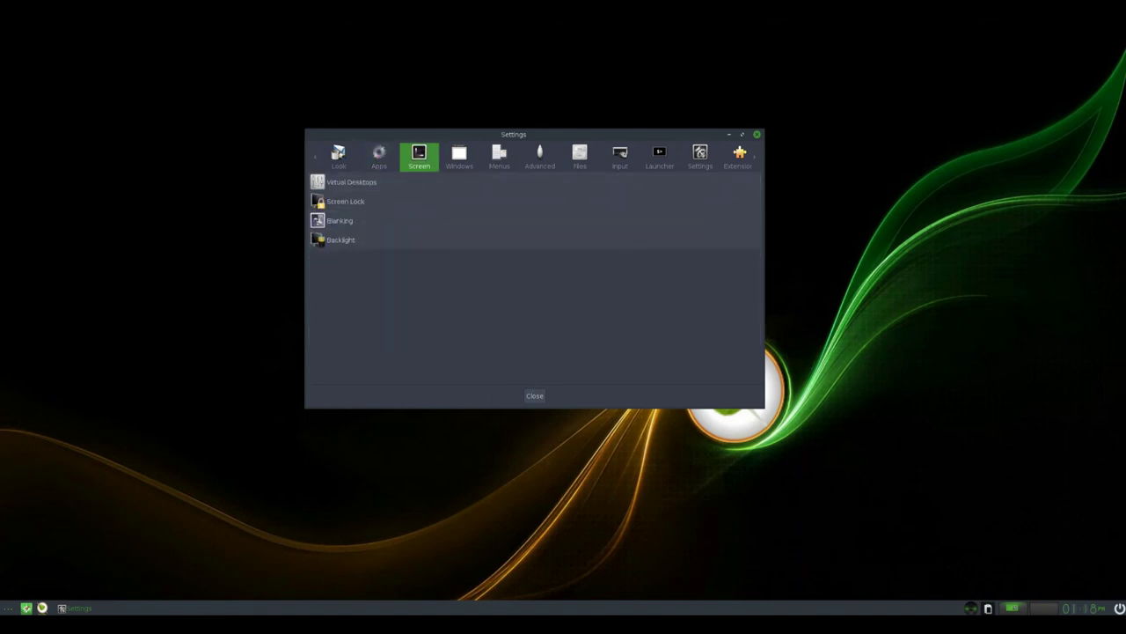
click(459, 157)
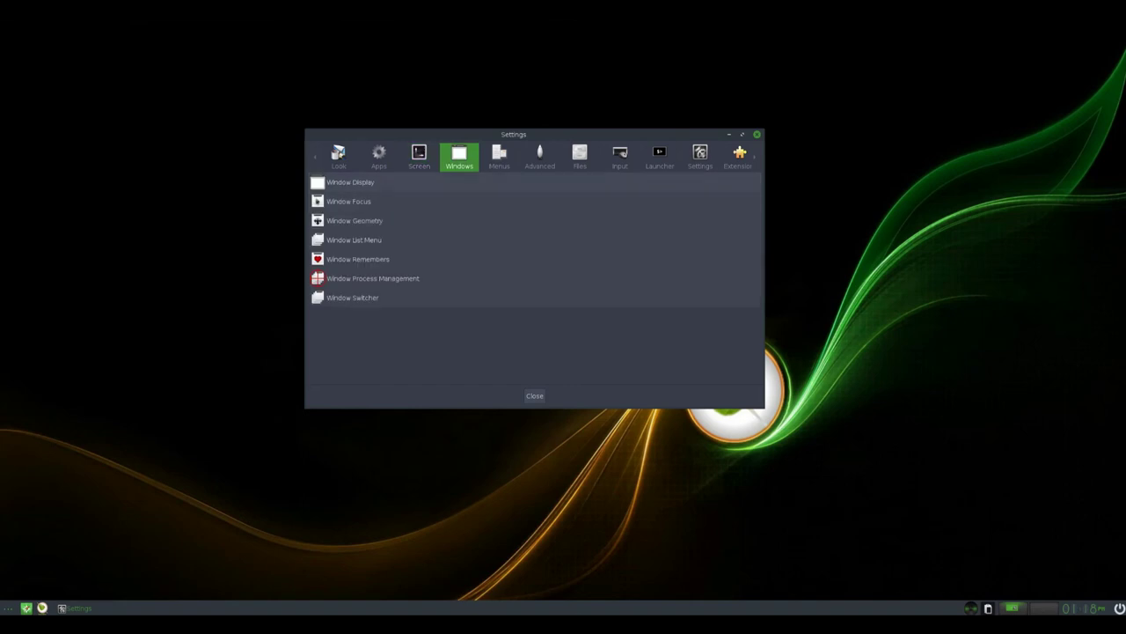
click(499, 156)
click(539, 157)
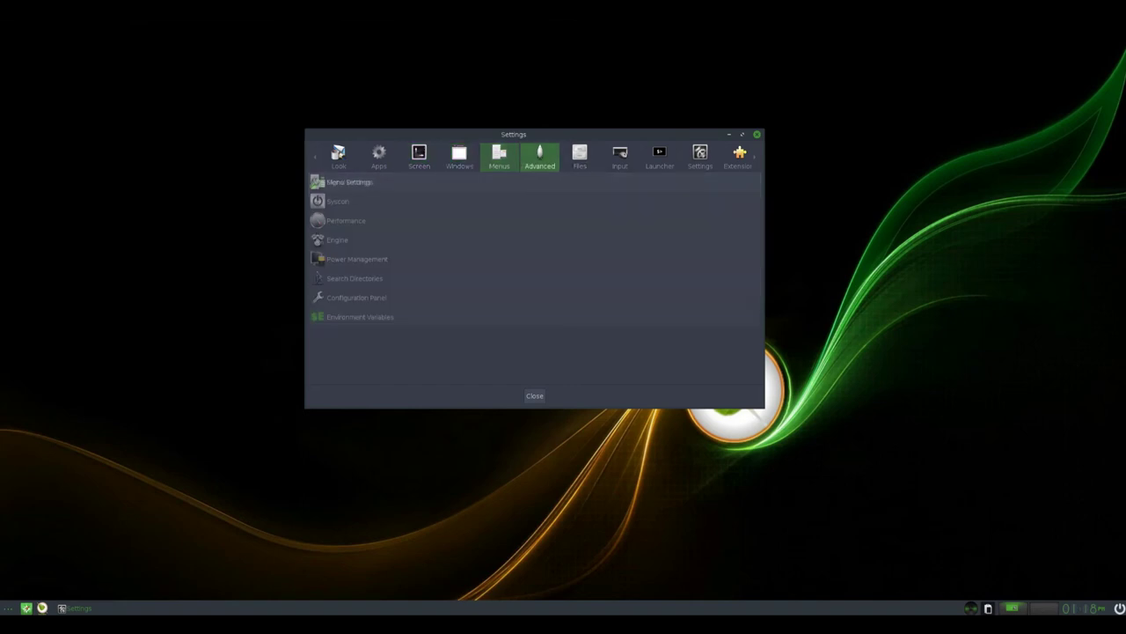
click(620, 157)
click(660, 156)
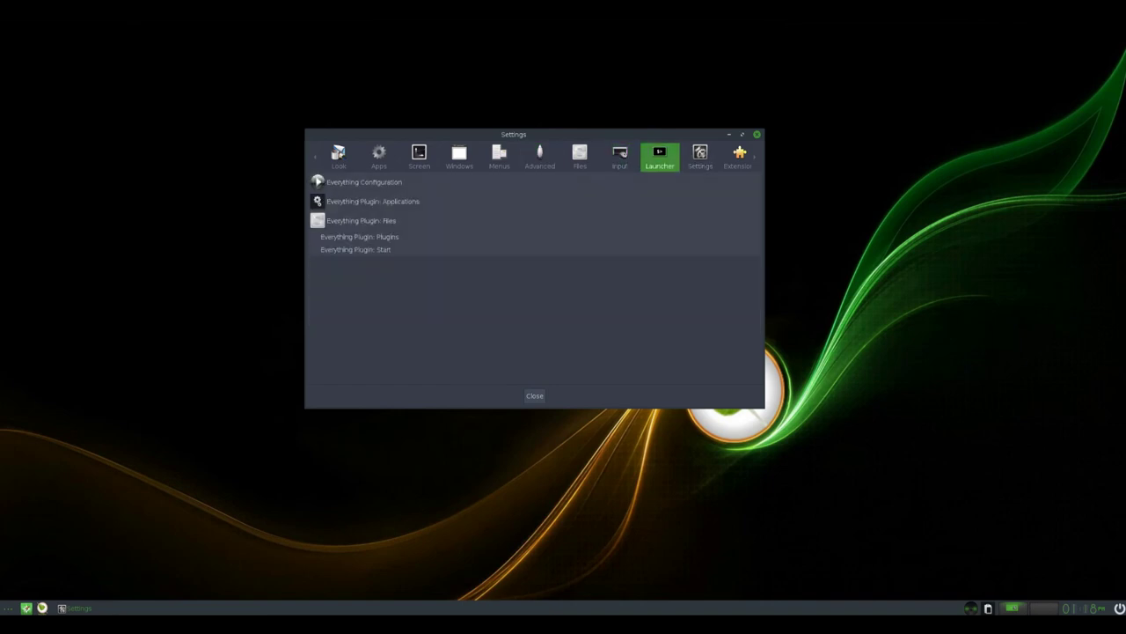
click(700, 157)
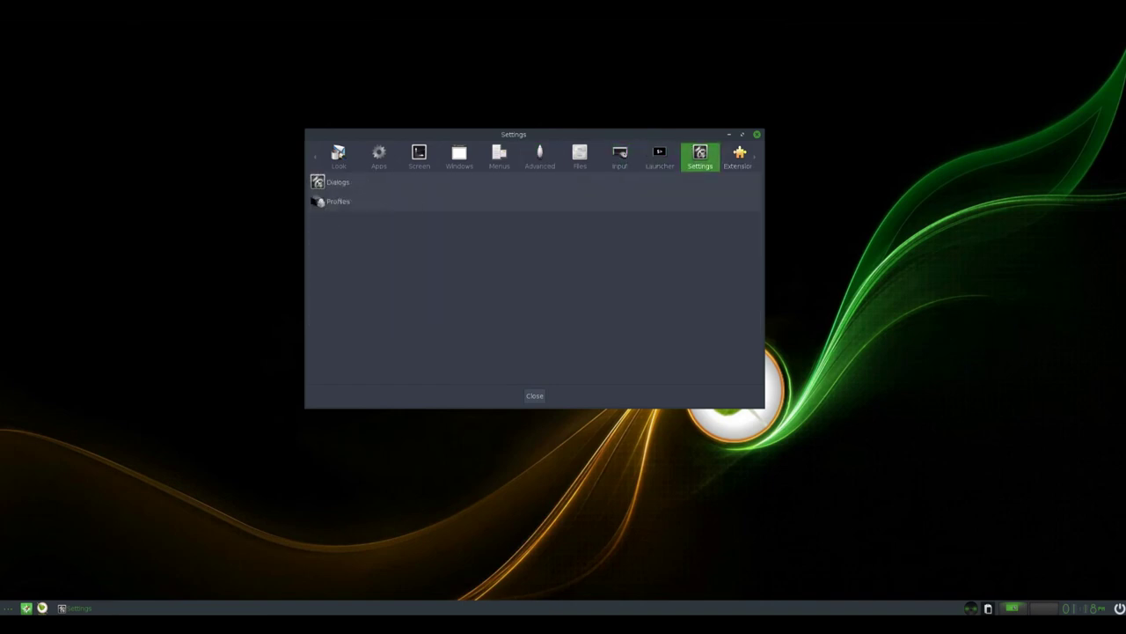
click(739, 156)
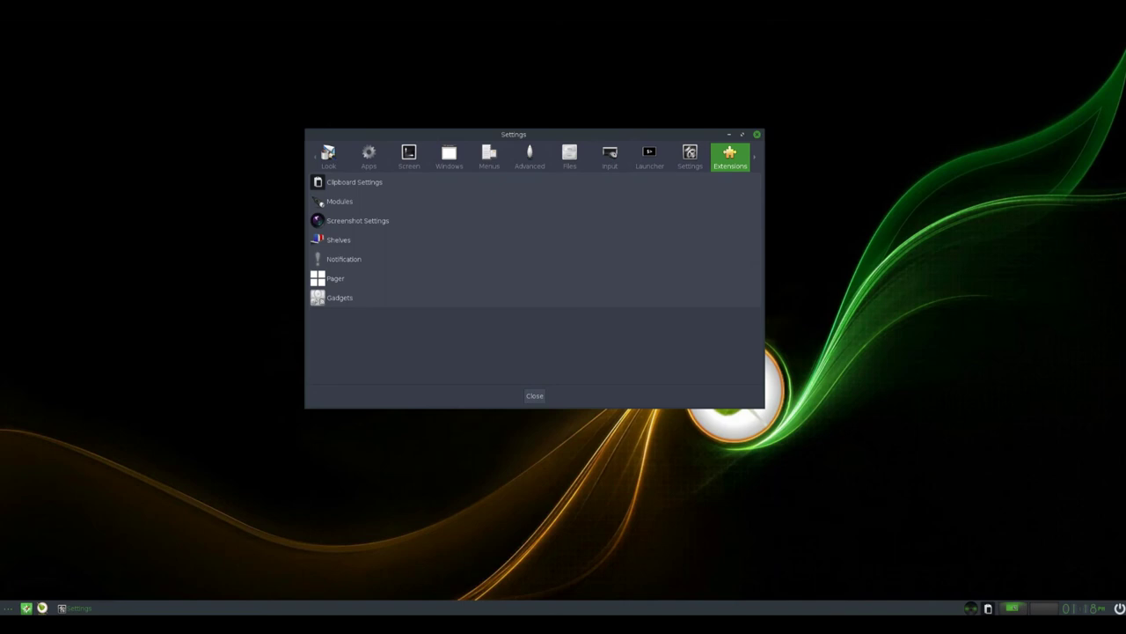
key(Right)
key(Right)
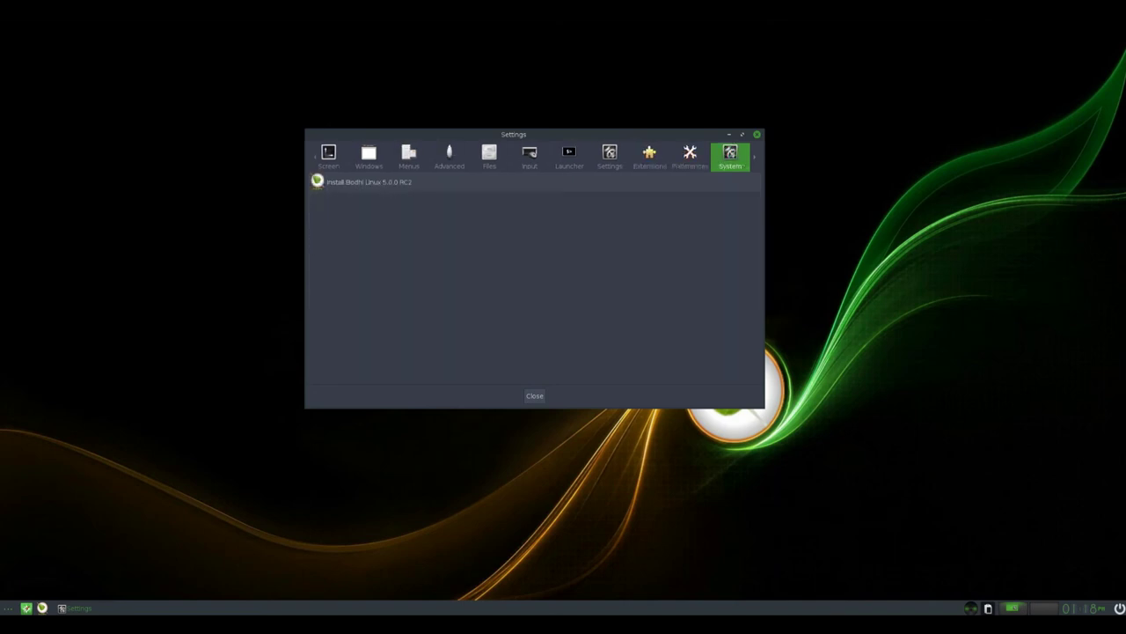
key(Escape)
- Reopen the main menu, look through the System entries and return to Settings
key(ctrl+alt+Escape)
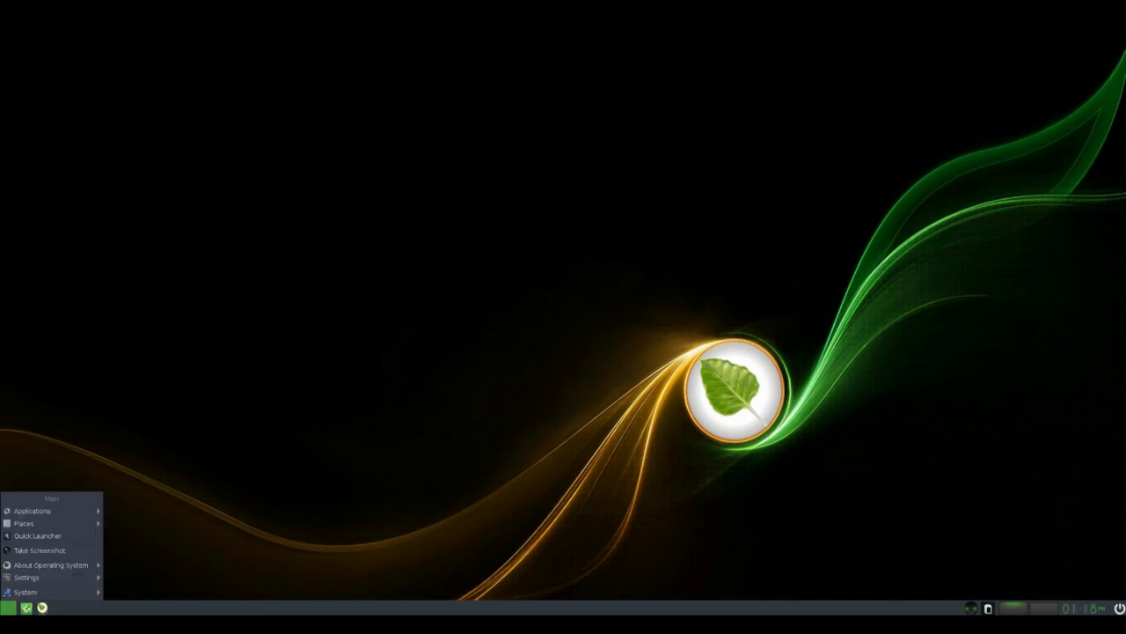
key(Up)
key(Right)
key(Up)
key(Up)
key(Up)
key(Up)
key(Up)
key(Left)
key(Up)
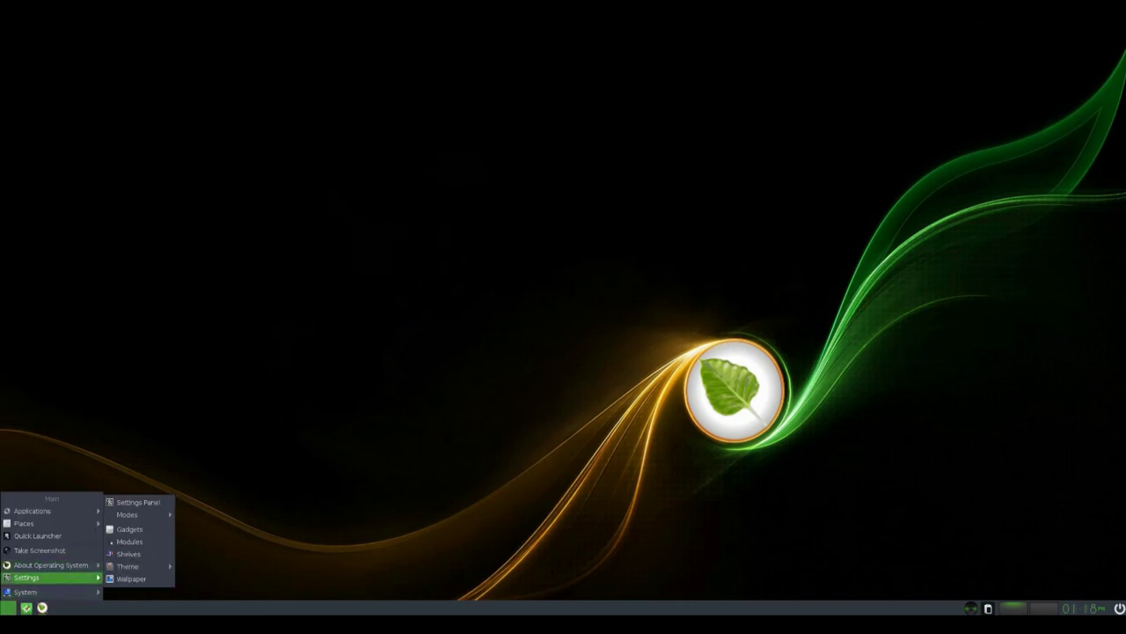
- Look through the Settings entries, from Settings Panel to Wallpaper, in the main menu
key(Right)
key(Up)
key(Up)
key(Up)
key(Up)
key(Up)
key(Up)
key(Left)
- Look through the About Operating System entries in the main menu
key(Up)
key(Right)
key(Up)
key(Up)
key(Up)
key(Left)
- Return to the Settings entries of the main menu and look through them again
key(Down)
key(Right)
key(Up)
key(Up)
key(Up)
key(Up)
key(Up)
key(Left)
- Browse the application categories from Accessories to System Tools and launch the terminal from System Tools
key(Down)
key(Down)
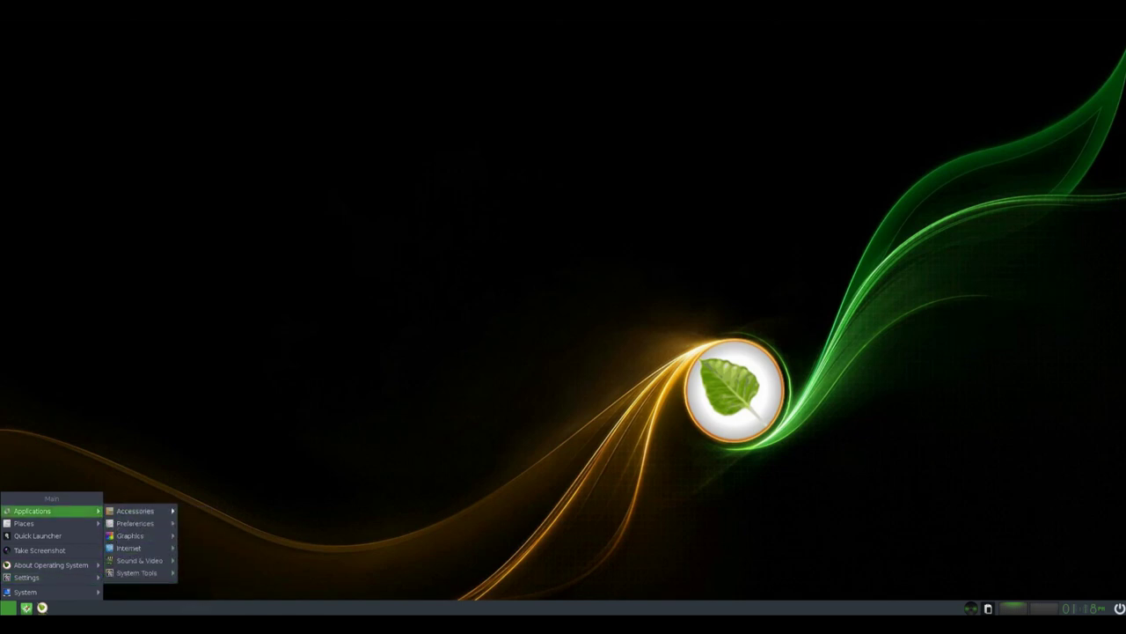
key(Right)
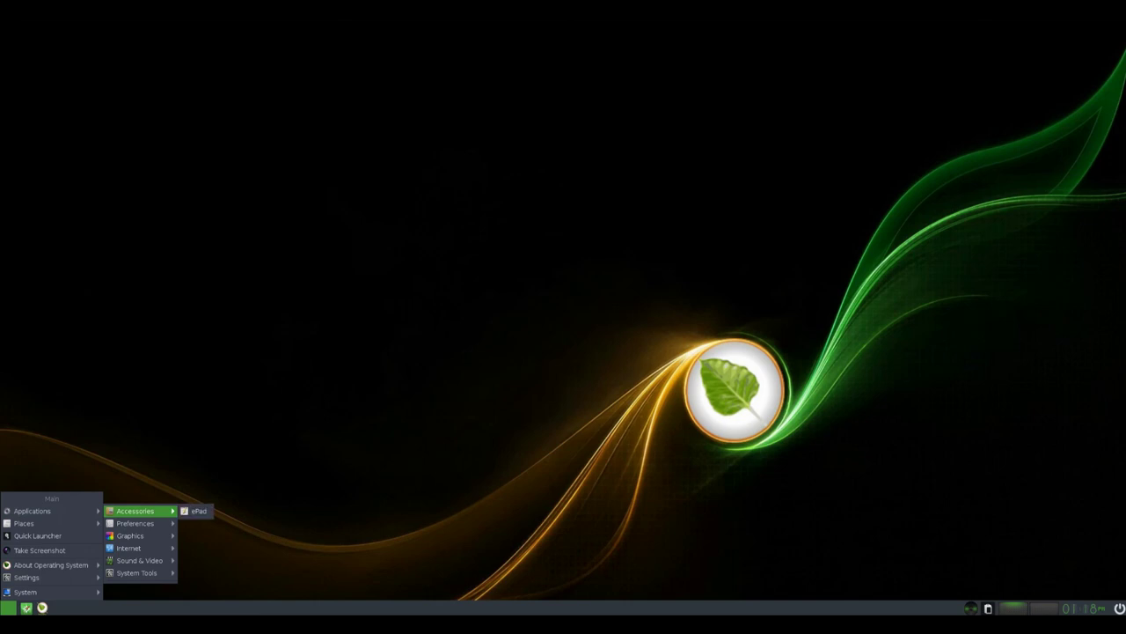
key(Down)
key(Down)
key(Down)
key(Down)
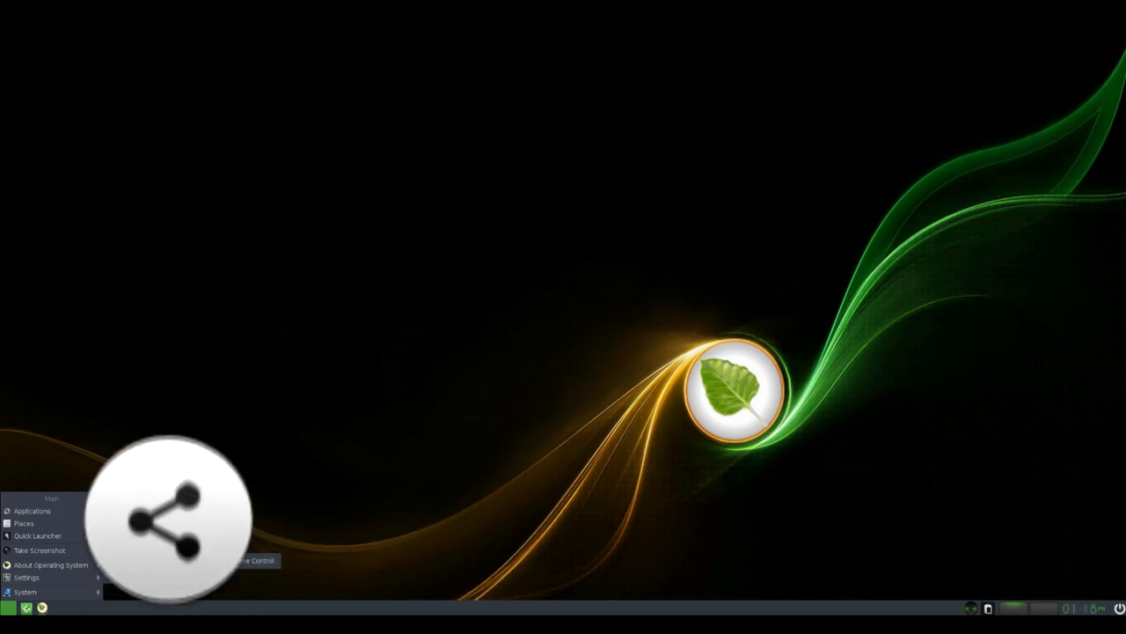
key(Down)
key(Right)
key(Up)
key(Return)
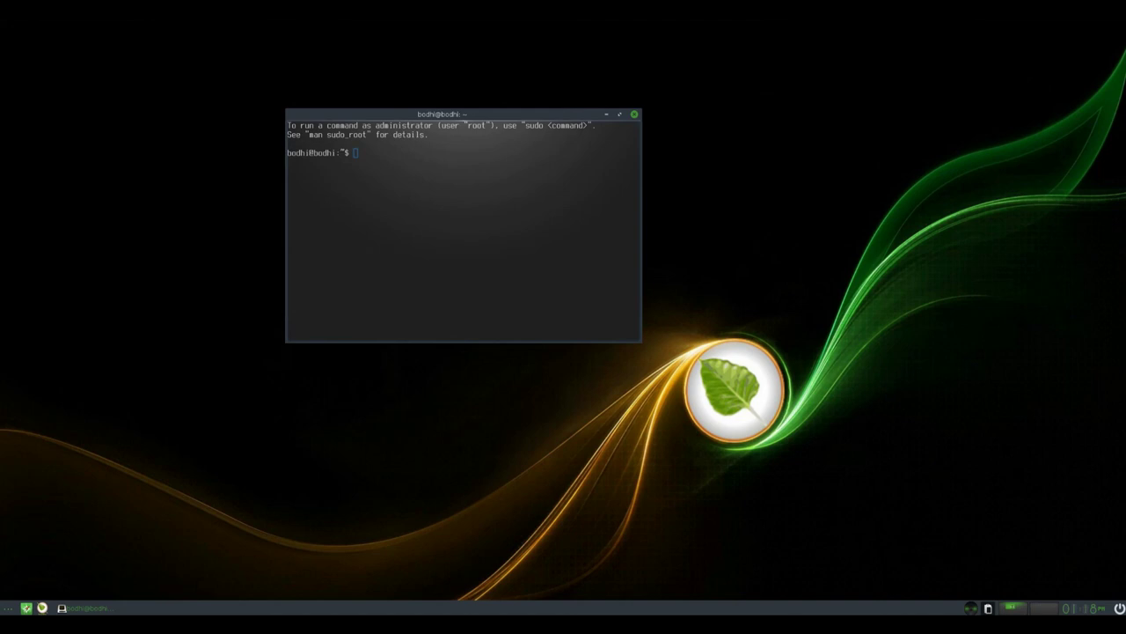
- Check the kernel version with uname -a and uname -r, and enlarge the terminal window so the output fits on one line
text(uname -a)
key(Return)
text(uname -r)
key(Return)
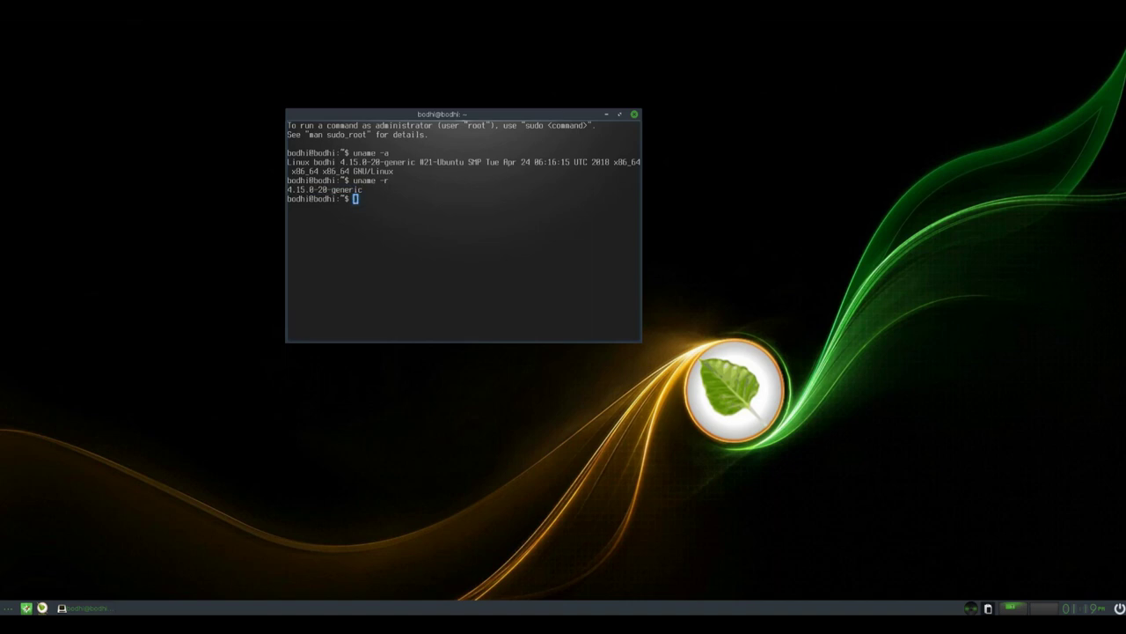
drag(641, 342, 801, 398)
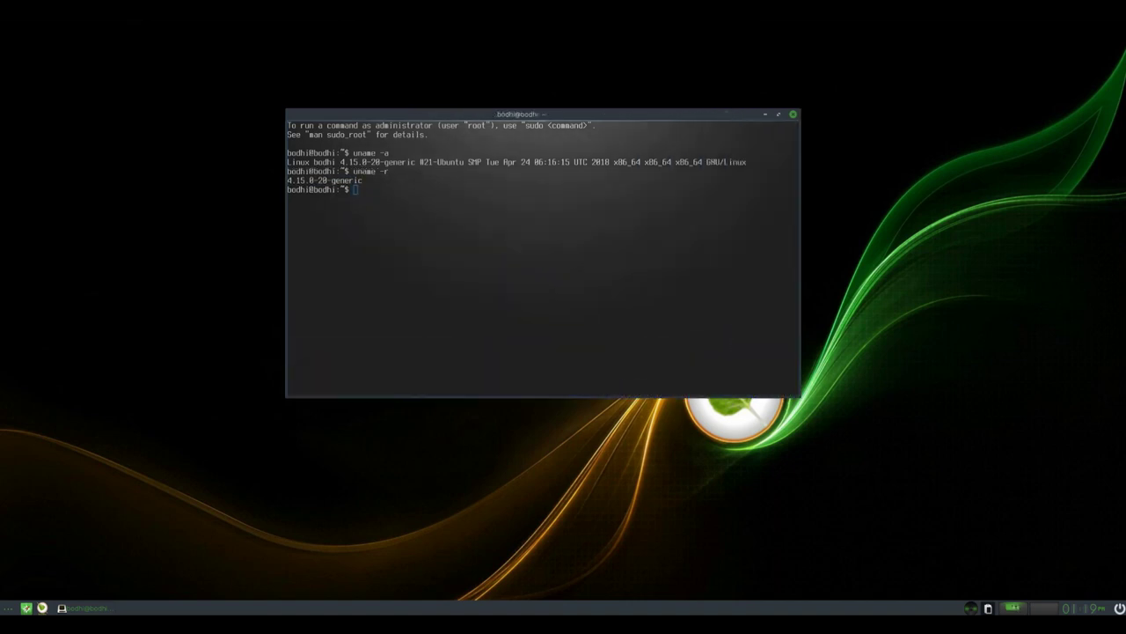